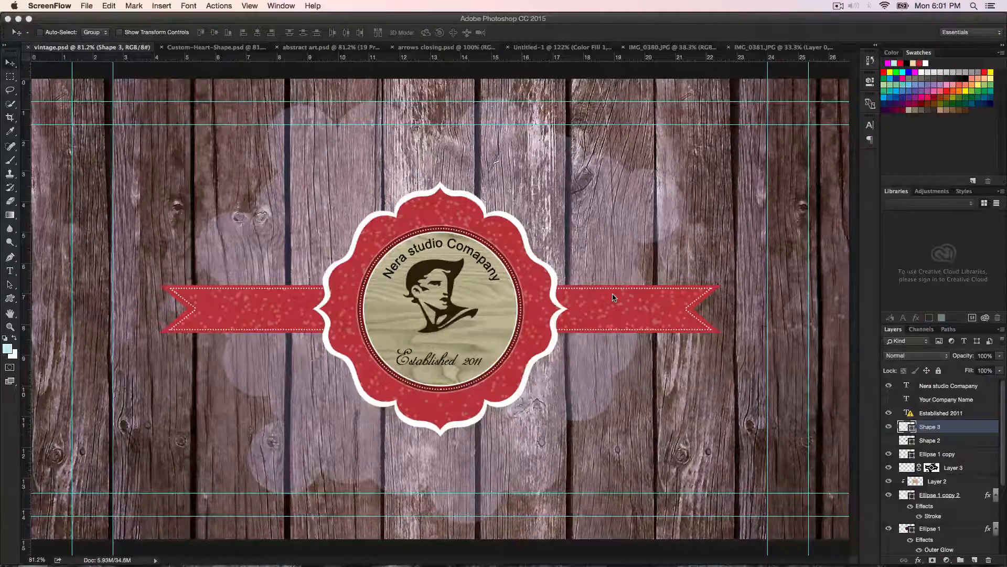
Look through the open example designs, including the heart shape, abstract art and arrows closing documents, and return to vintage.psd
click(188, 54)
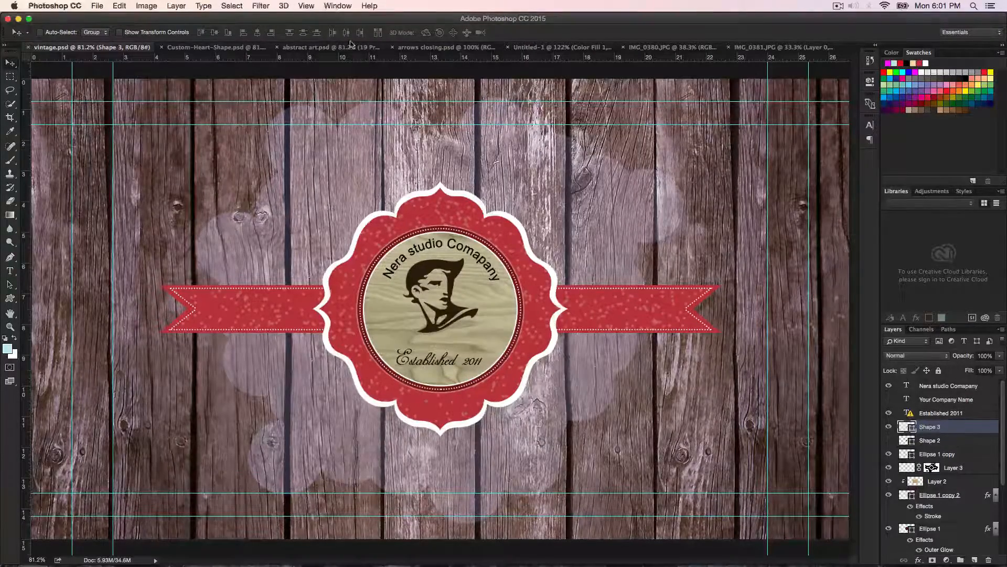
click(178, 48)
click(98, 48)
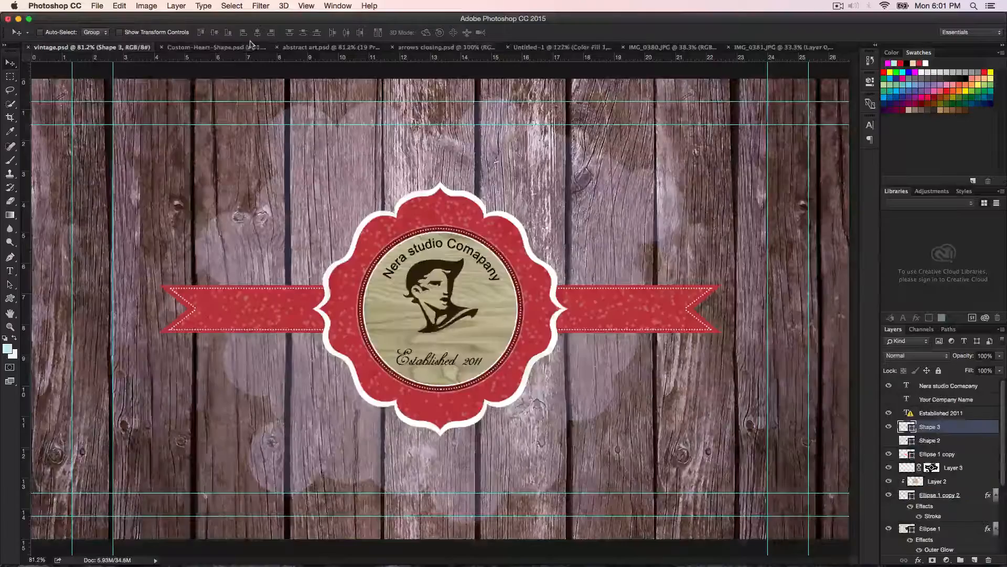
click(231, 48)
click(333, 48)
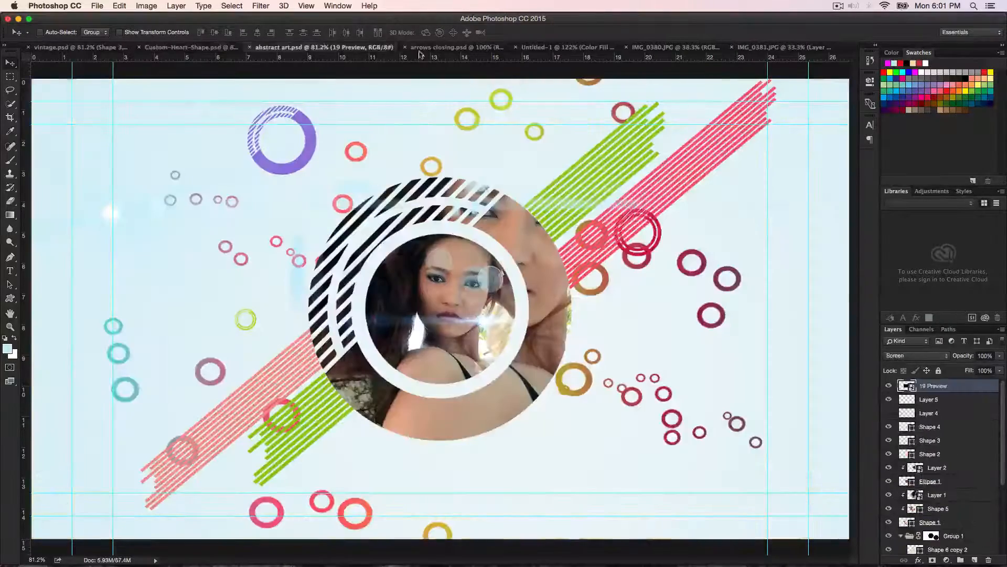
click(451, 48)
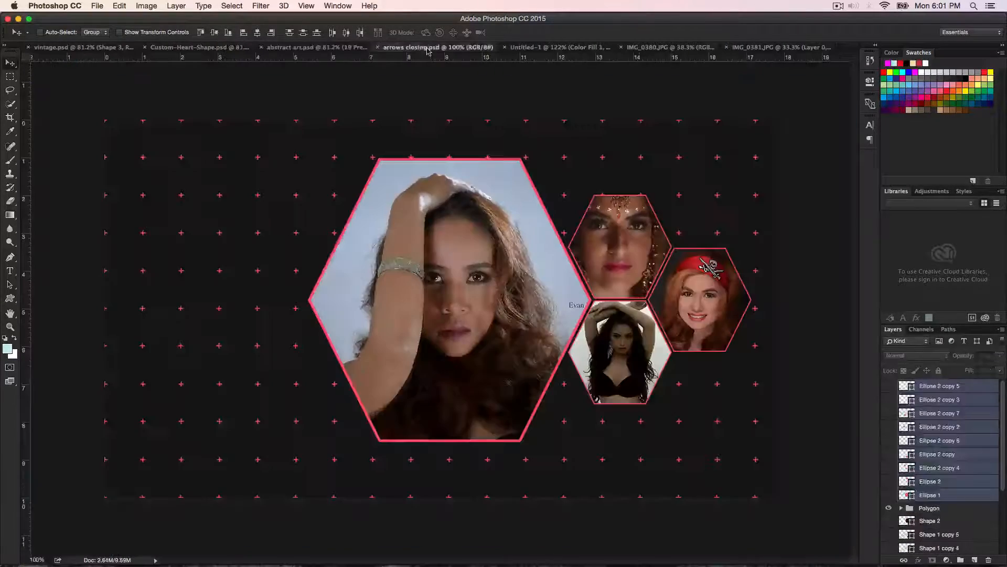
click(98, 48)
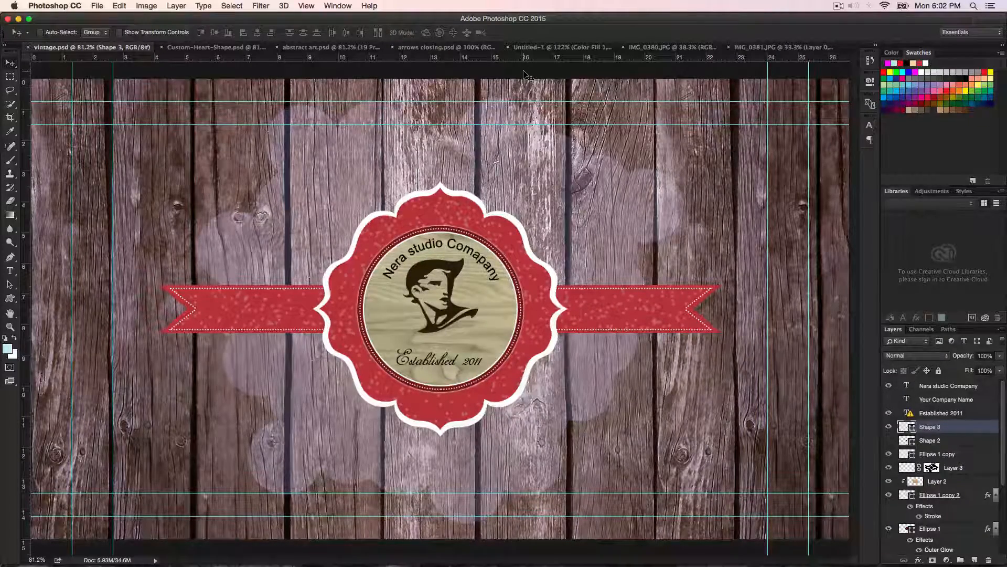
View Untitled-1 and the hand drawings in IMG_0380.JPG up close, ending on the leaf sketches in IMG_0381.JPG
click(554, 47)
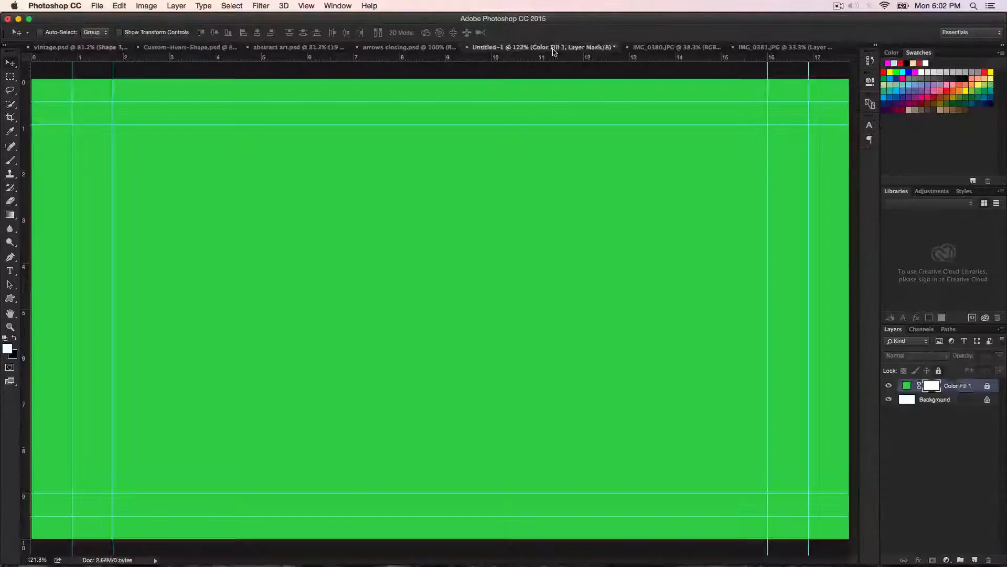
click(631, 48)
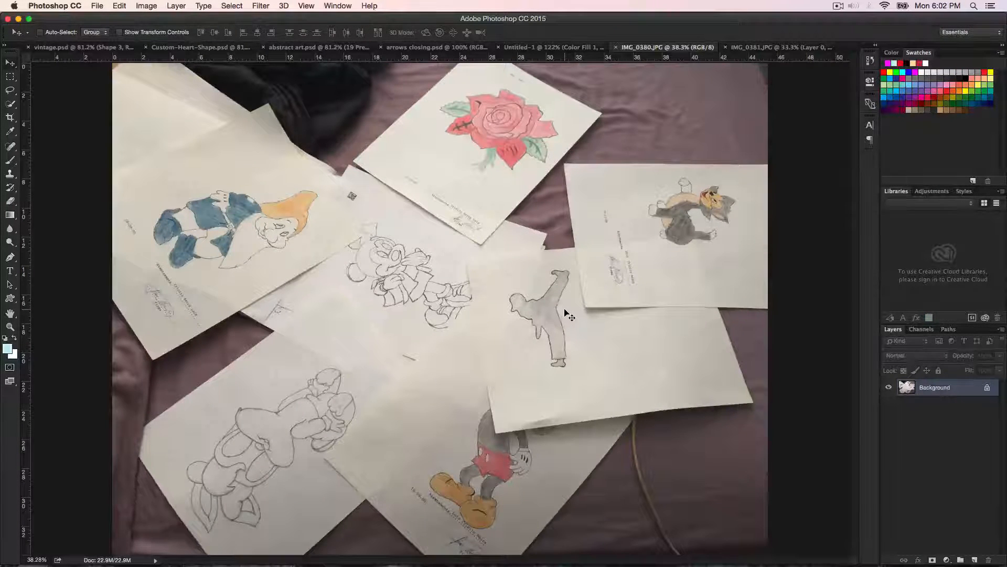
key(z)
click(576, 294)
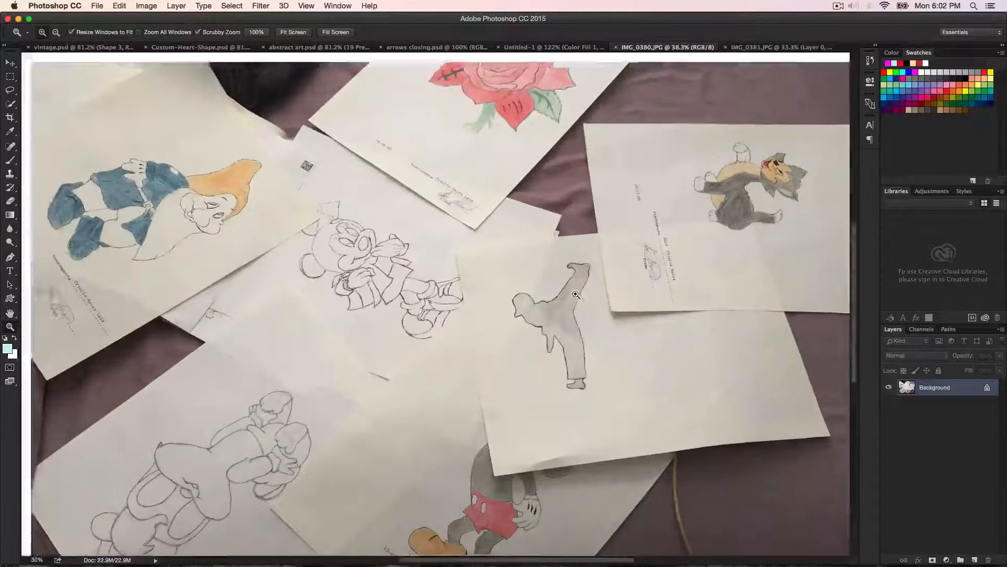
click(576, 294)
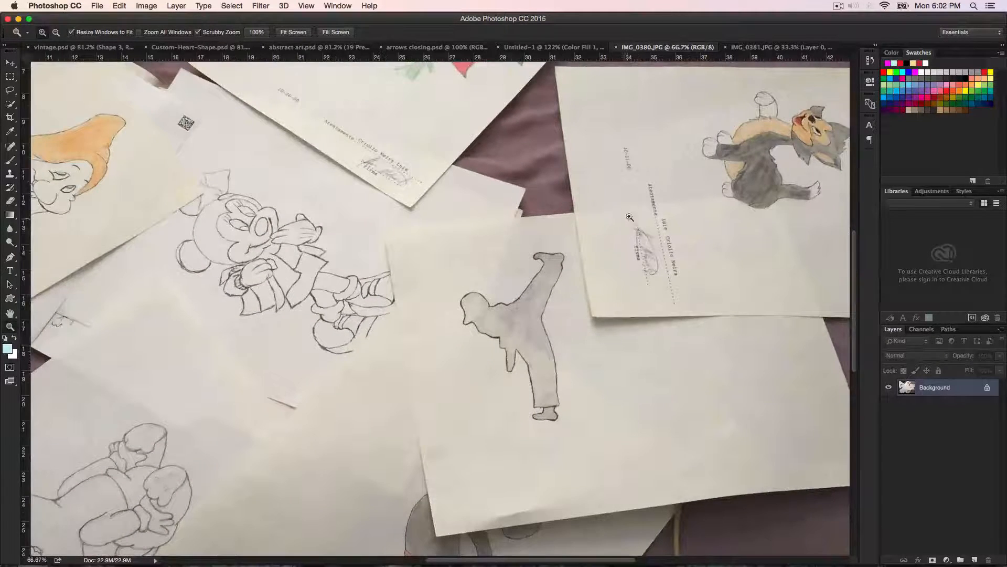
scroll(627, 220, up, 3)
click(613, 283)
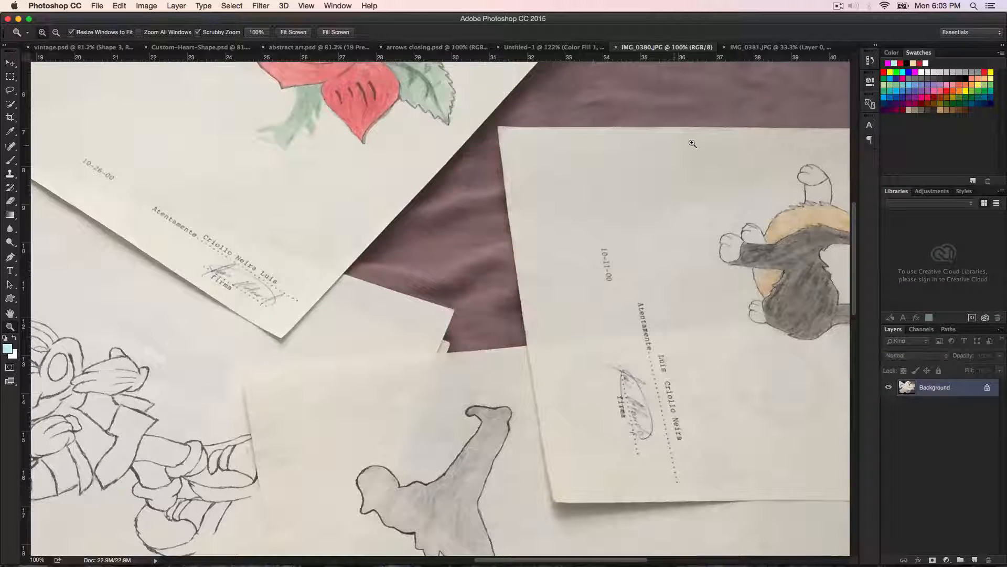
click(745, 47)
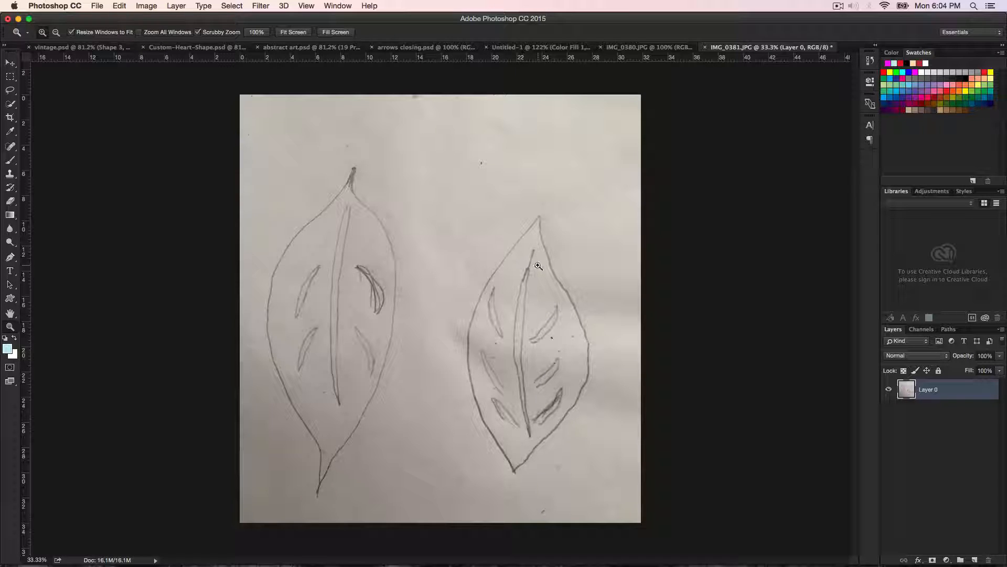
Draw a rectangle shape about 1025 by 573 px over the upper part of the sketch page with the Rectangle tool
click(10, 298)
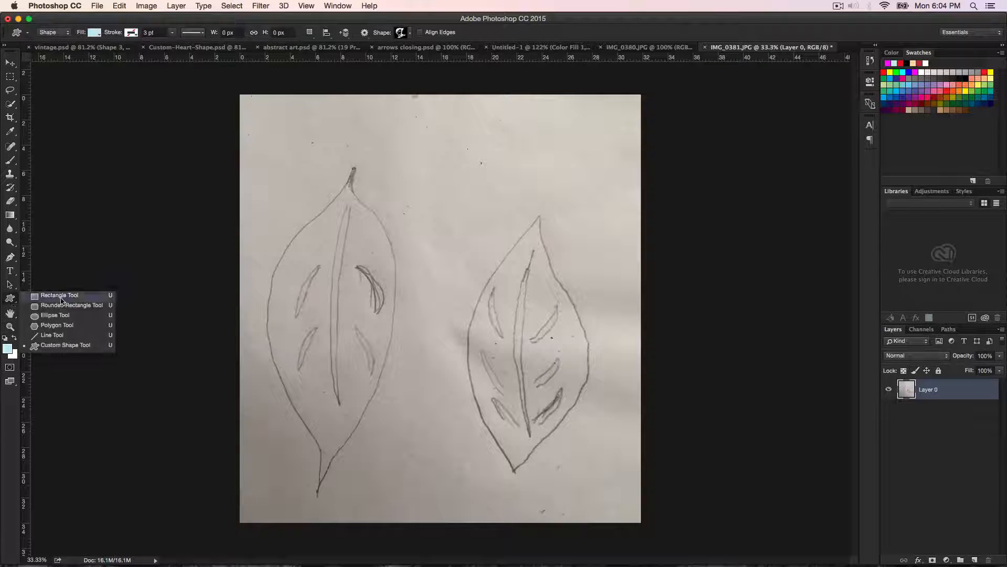
click(61, 297)
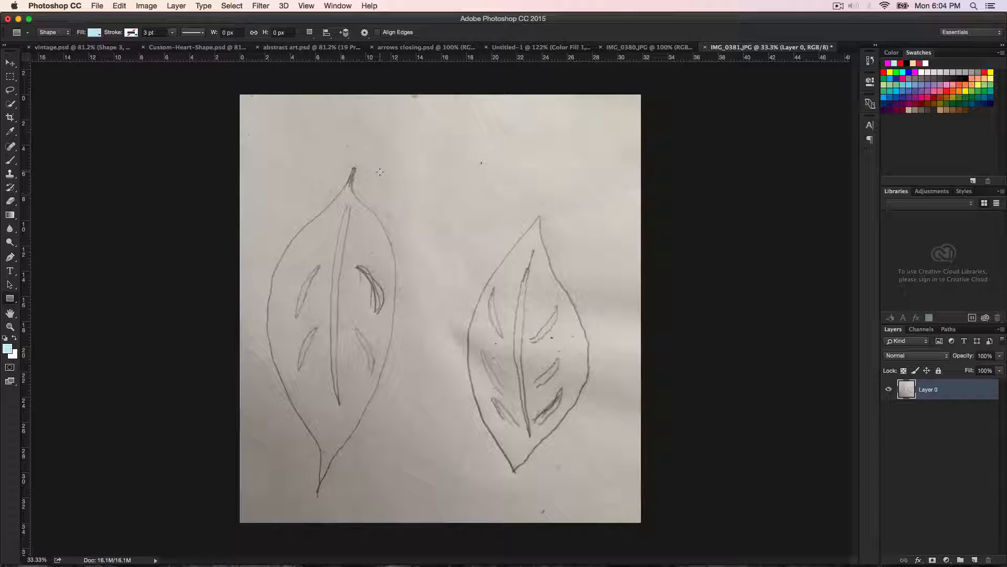
drag(379, 172, 559, 272)
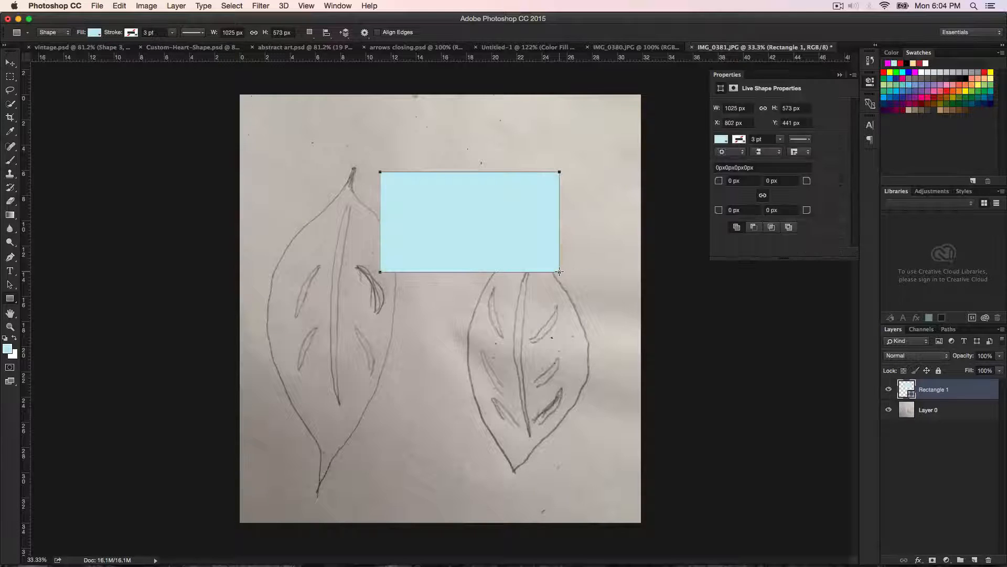
Try both ways of starting Define Custom Shape on the rectangle, cancelling each, and delete the rectangle's layer
right_click(477, 212)
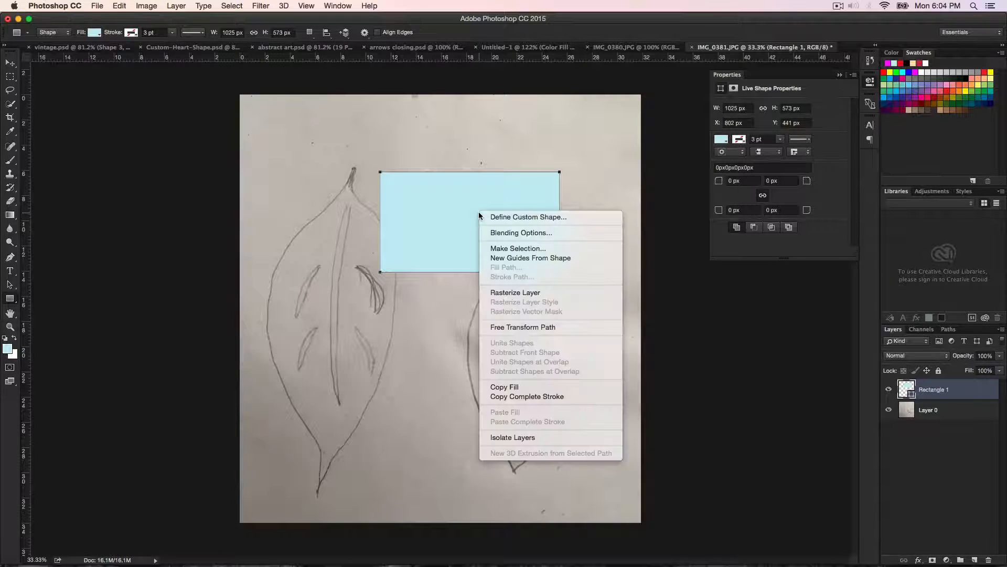
click(514, 217)
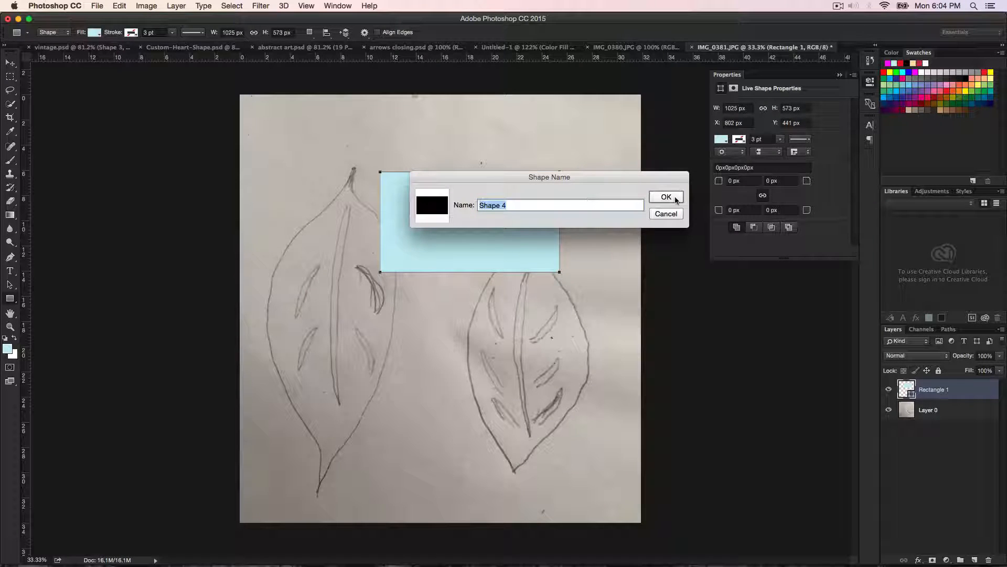
click(662, 214)
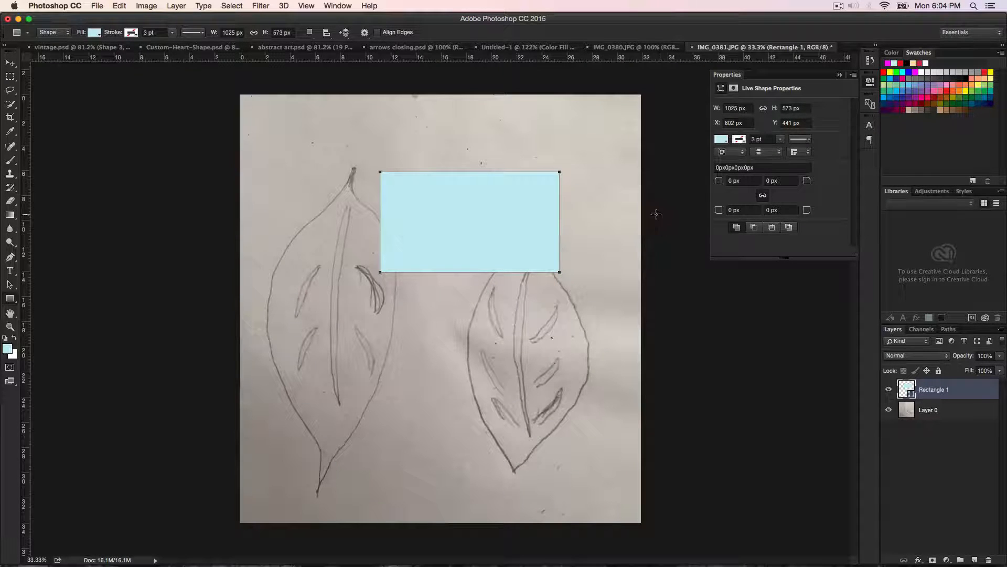
click(119, 7)
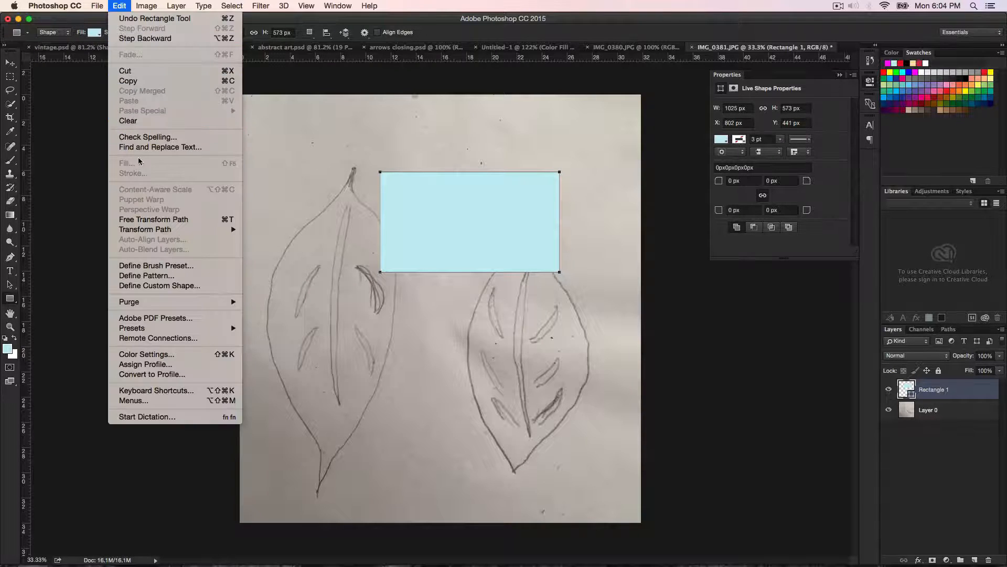
click(163, 286)
click(678, 216)
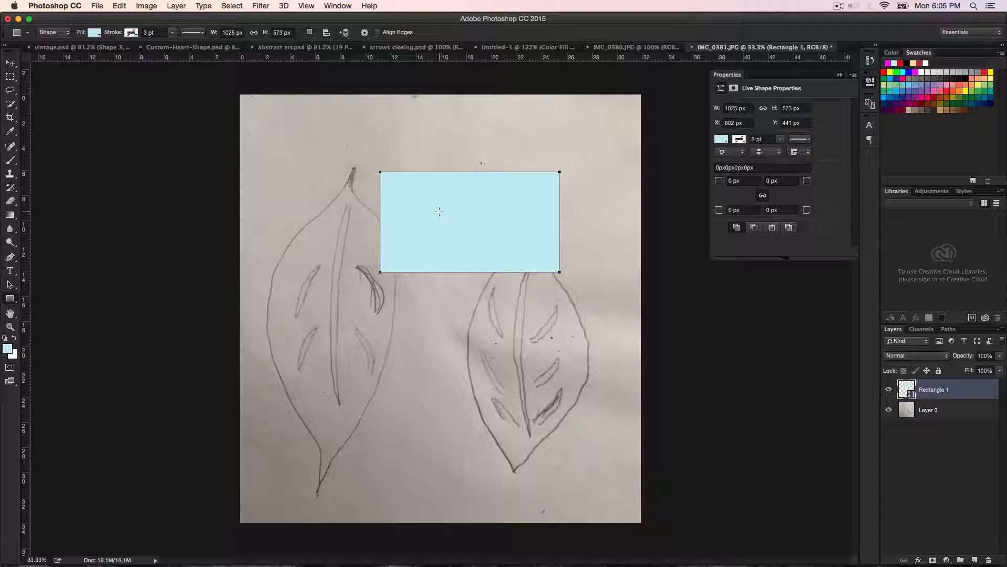
drag(925, 396, 989, 561)
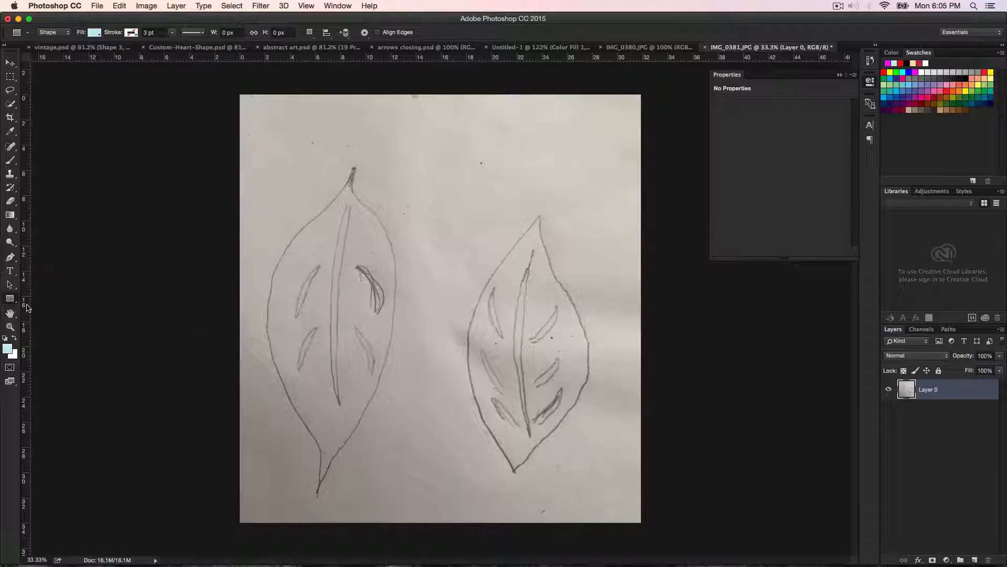
Switch to the Custom Shape tool and look over the library of saved custom shapes
drag(12, 304, 53, 347)
click(411, 33)
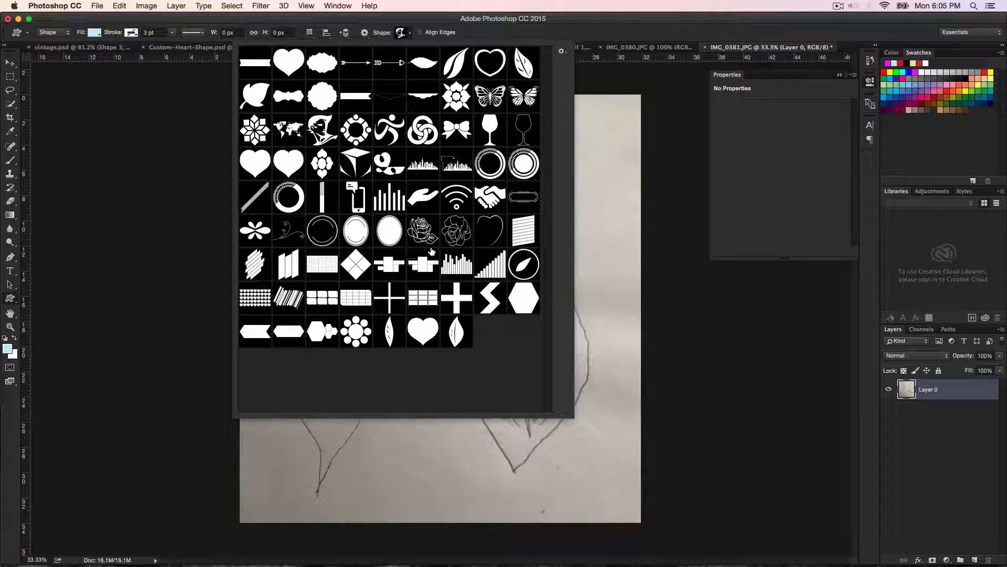
click(602, 286)
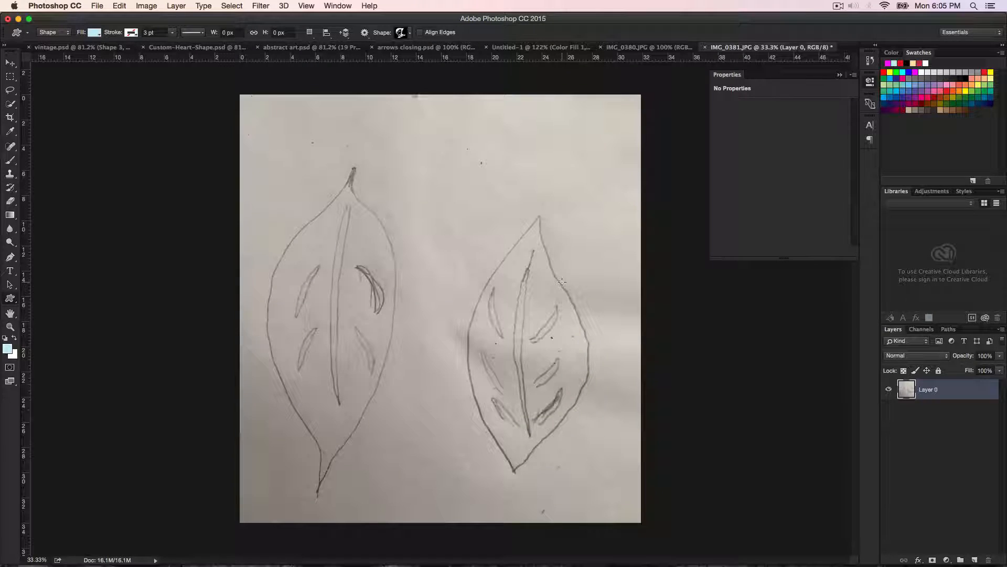
Select the Pen tool with its drawing mode set to Shape
key(p)
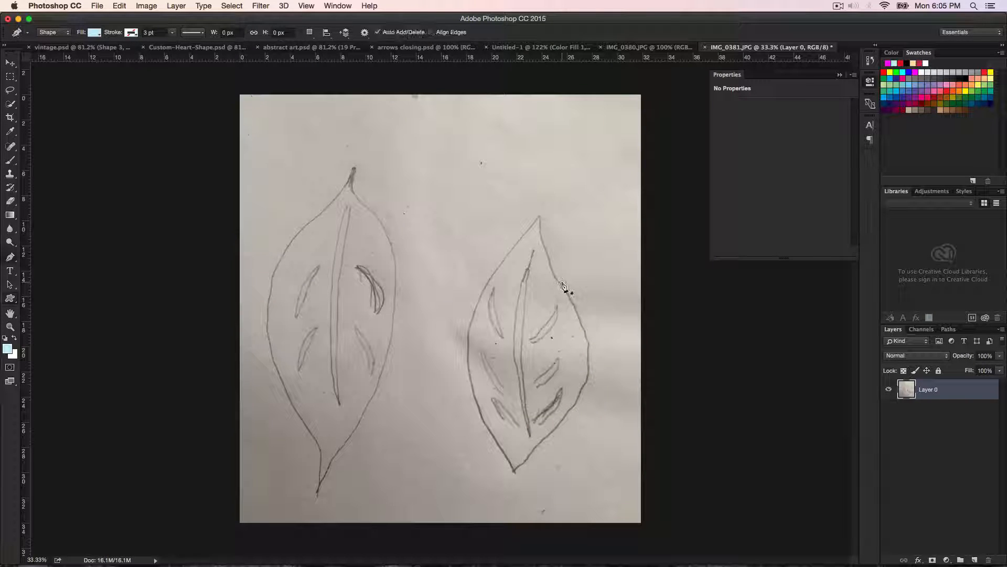
click(540, 216)
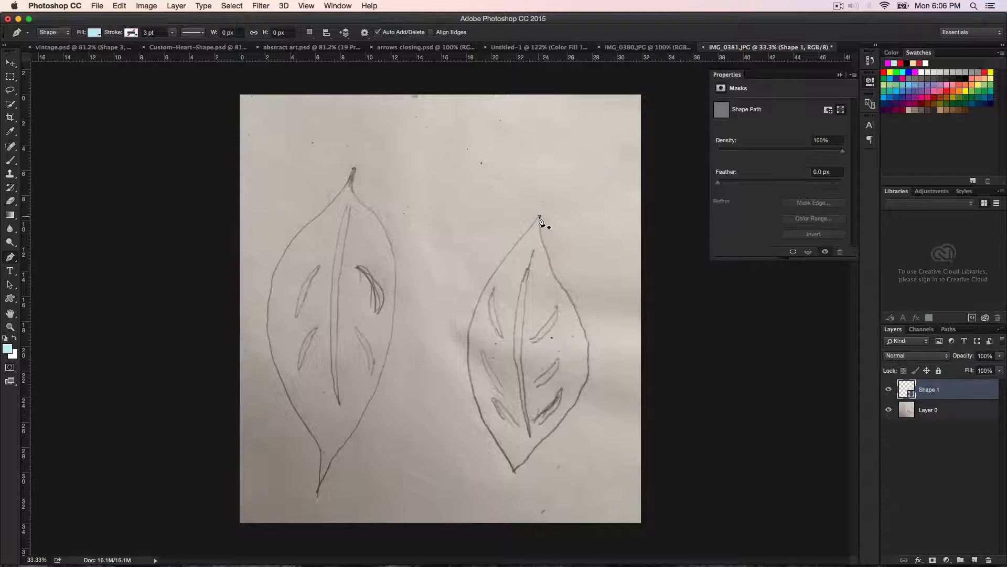
click(49, 32)
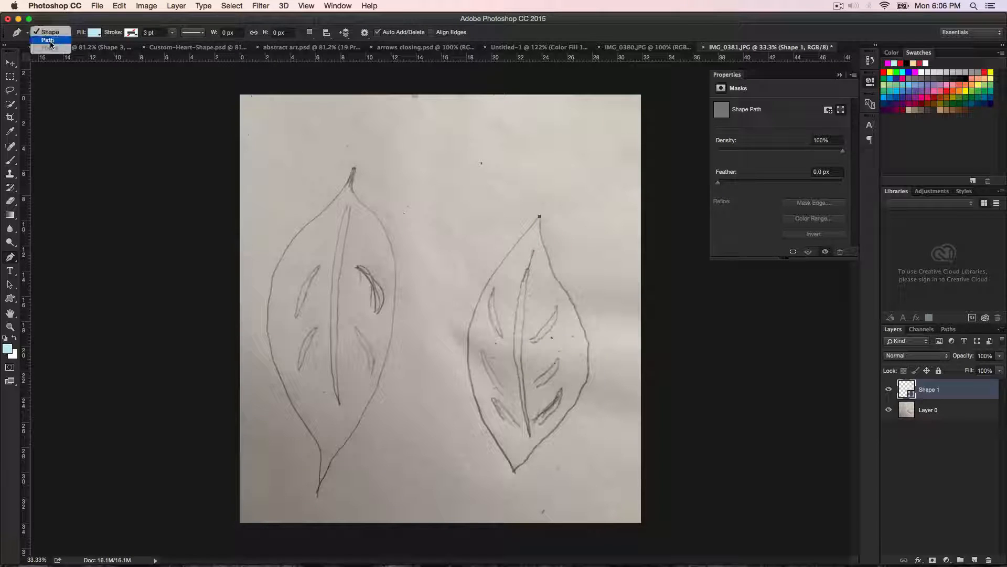
click(49, 33)
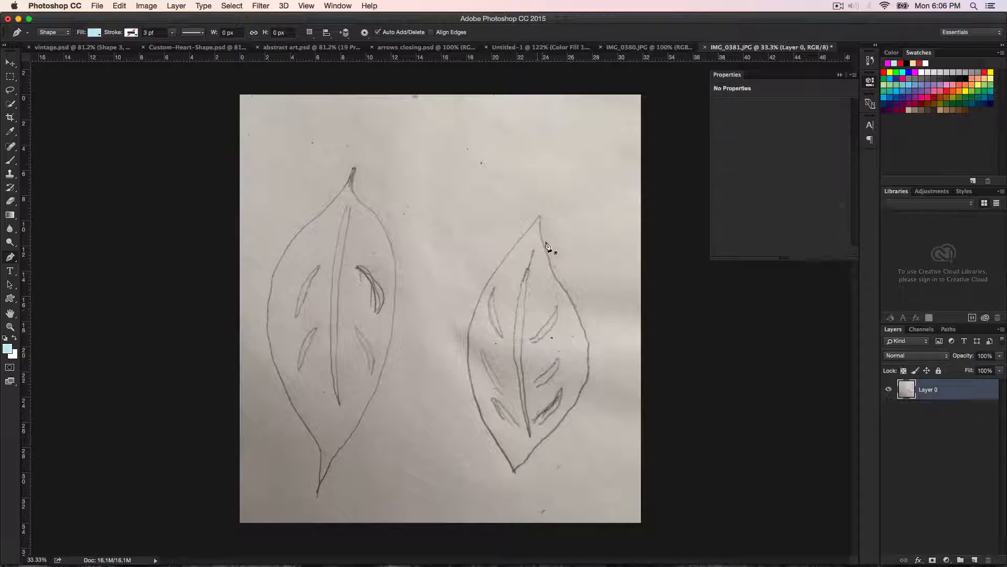
Trace the left half of the right-hand leaf sketch with a path from tip to base, curving one side onto the outline
click(538, 215)
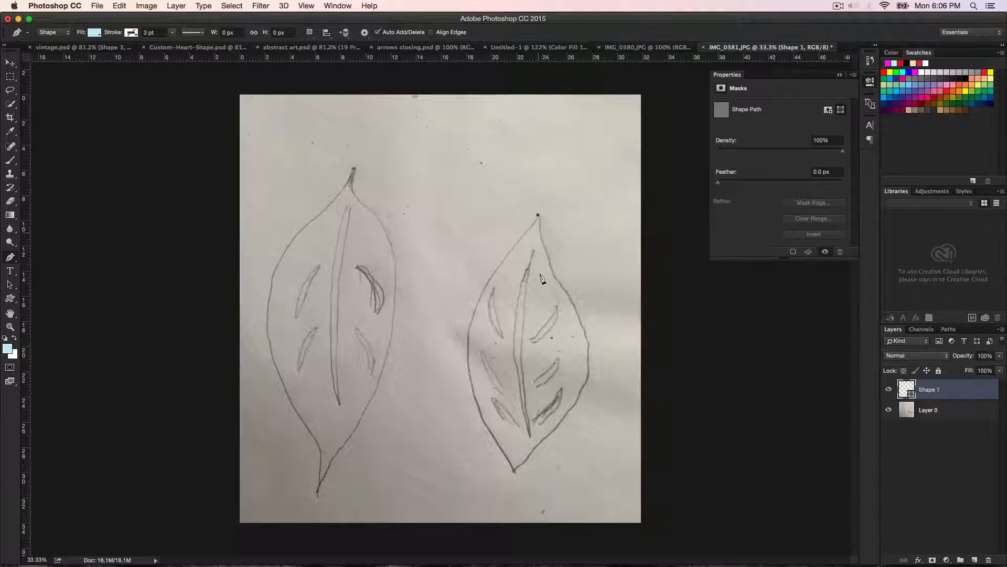
shift+click(512, 471)
key(super+z)
click(513, 468)
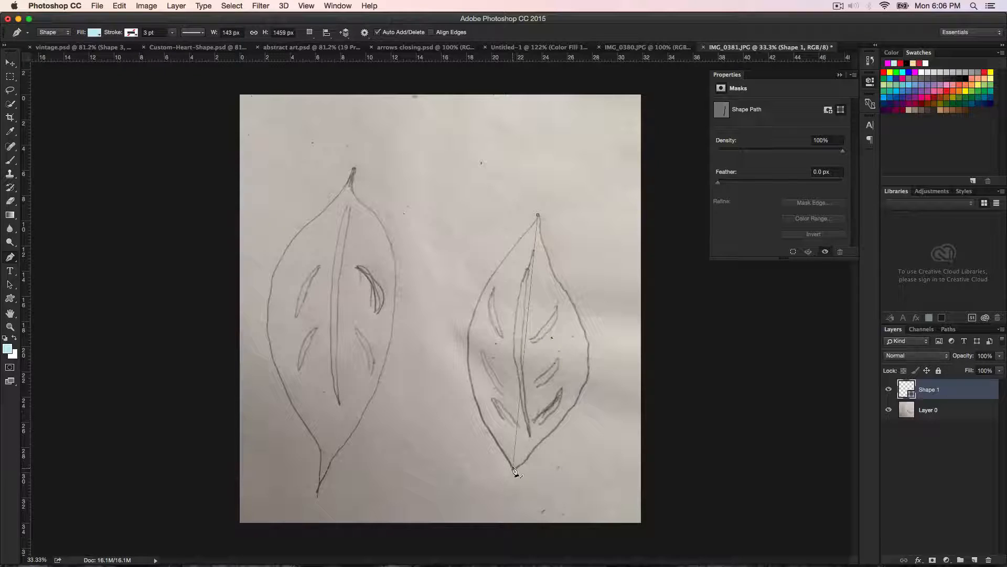
click(523, 357)
drag(523, 356, 469, 347)
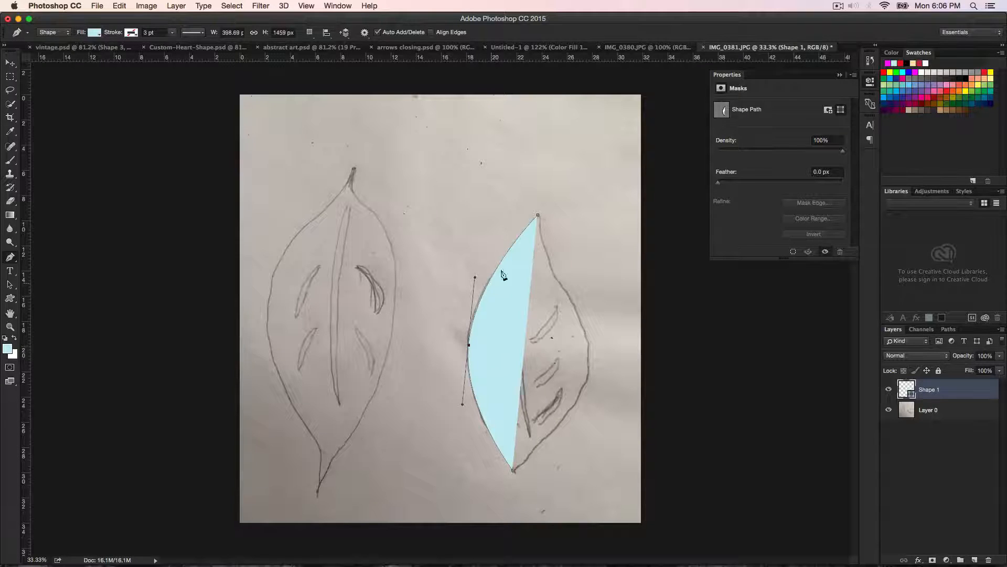
Add anchor points on the leaf shape's other side and pull them to the sketched right edge, including the inward curve below the tip
click(523, 352)
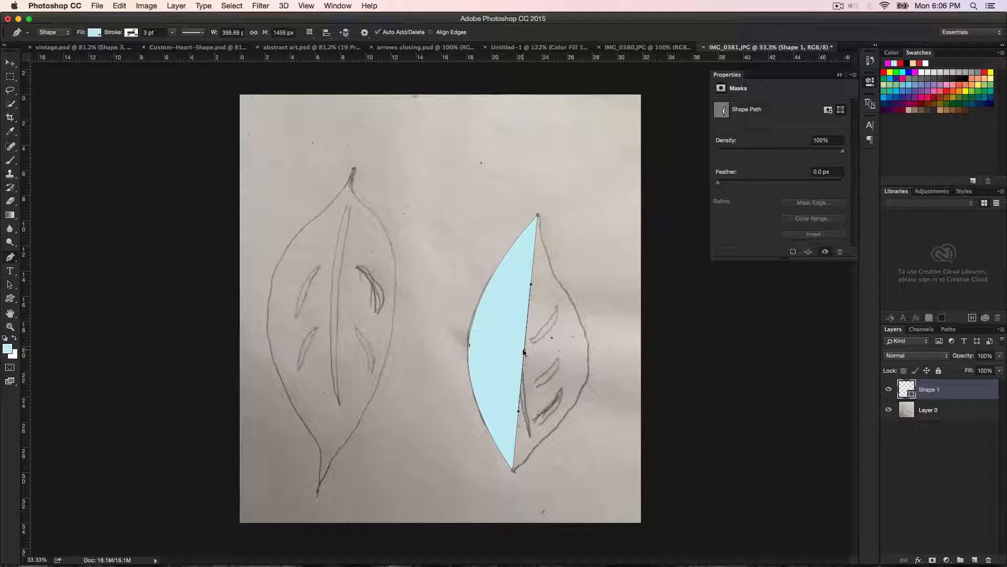
drag(523, 352, 588, 368)
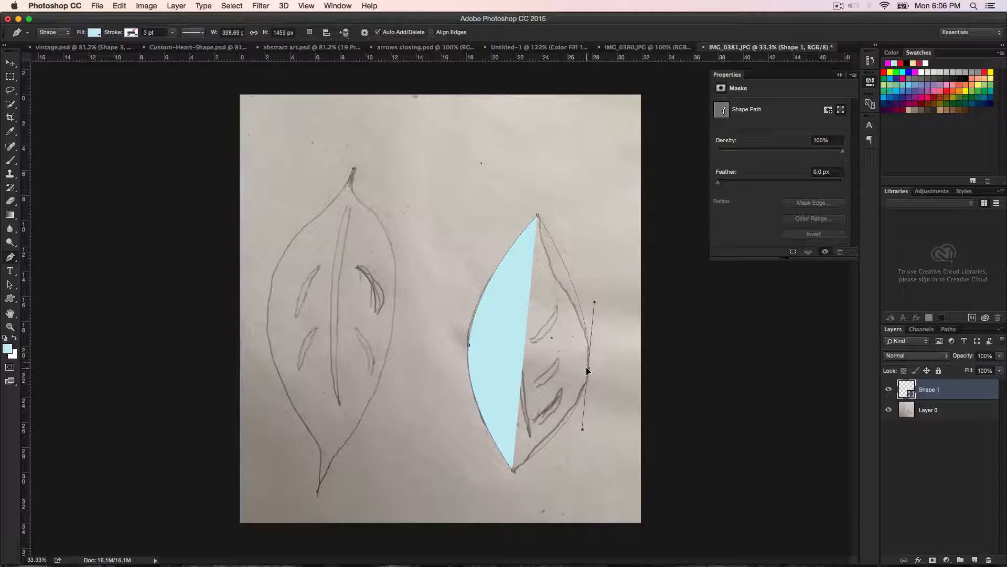
click(568, 277)
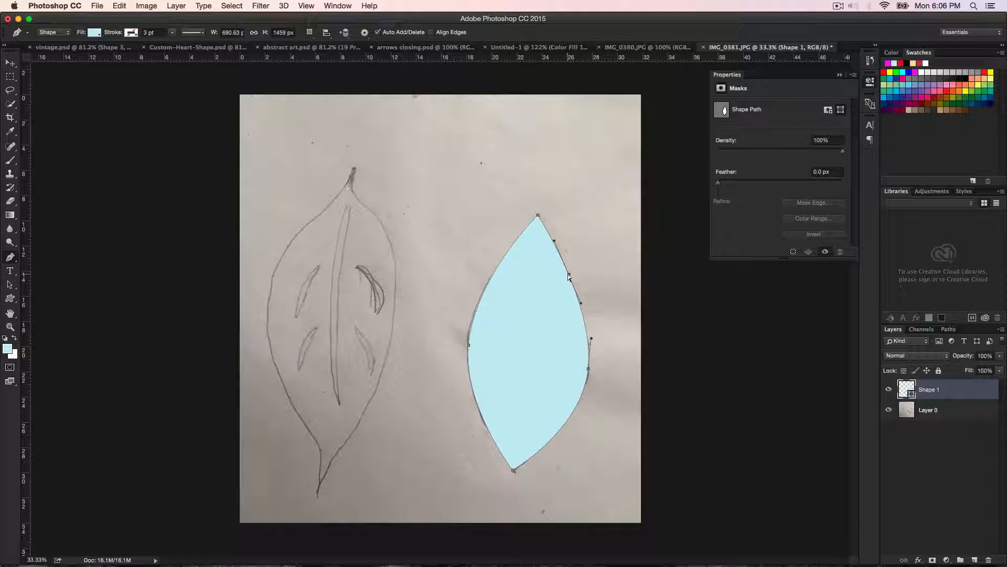
drag(567, 274, 554, 273)
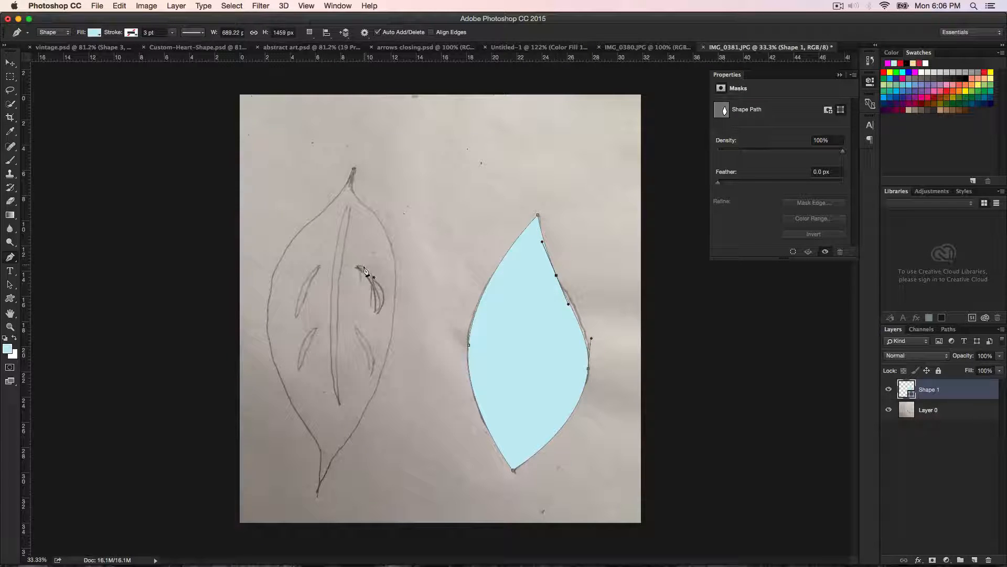
Draw the central vein as a separate shape inside the traced leaf, a thin curved sliver running from near the tip to the base
click(934, 512)
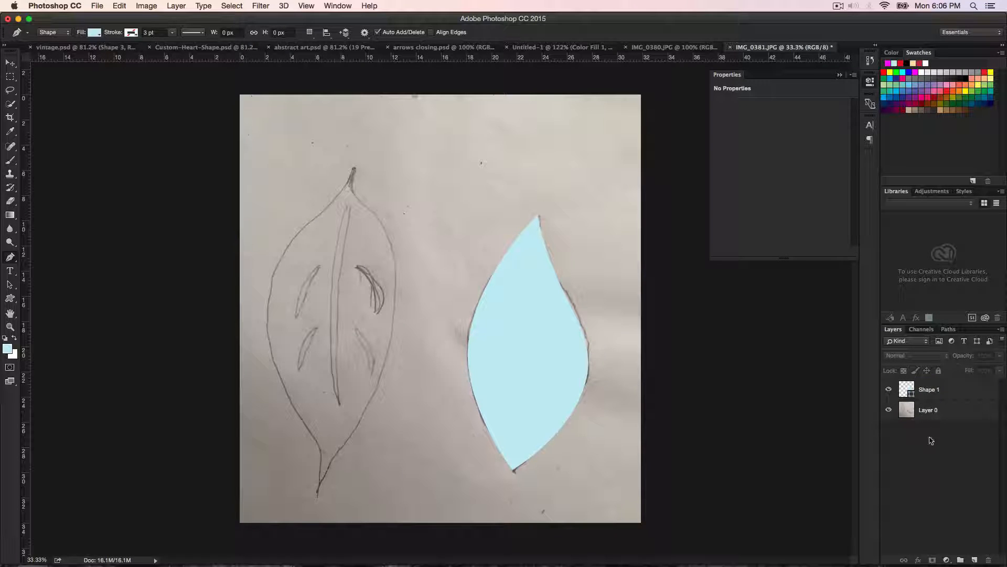
click(530, 244)
click(514, 453)
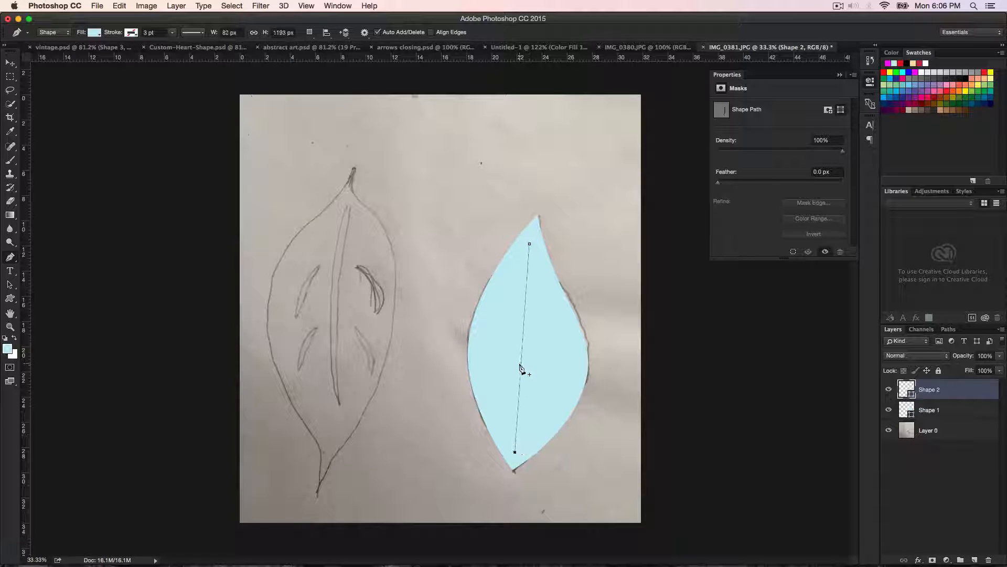
click(521, 366)
drag(521, 366, 511, 355)
click(529, 243)
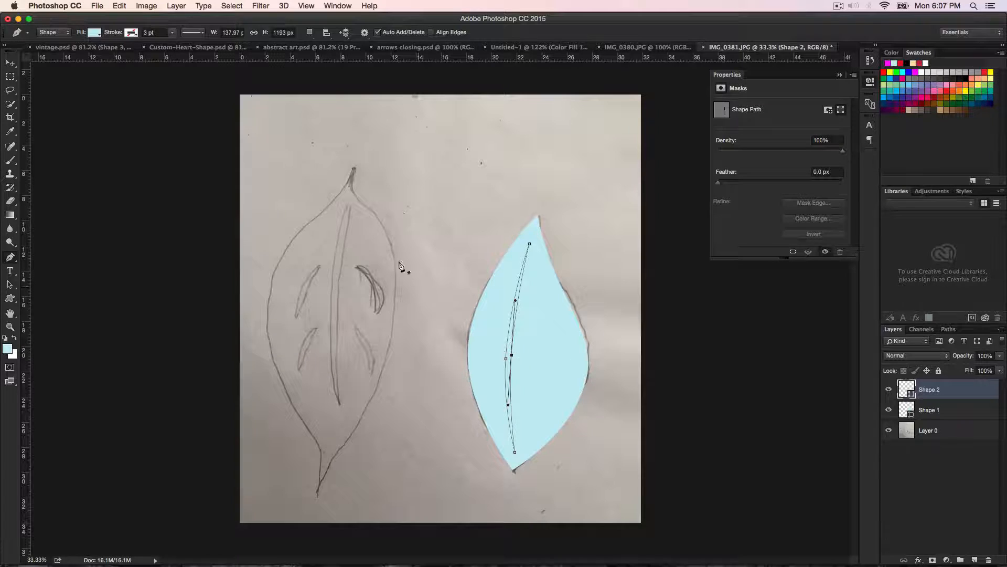
Draw a short curved side vein as another separate shape in the upper right half of the leaf and deselect it
click(930, 460)
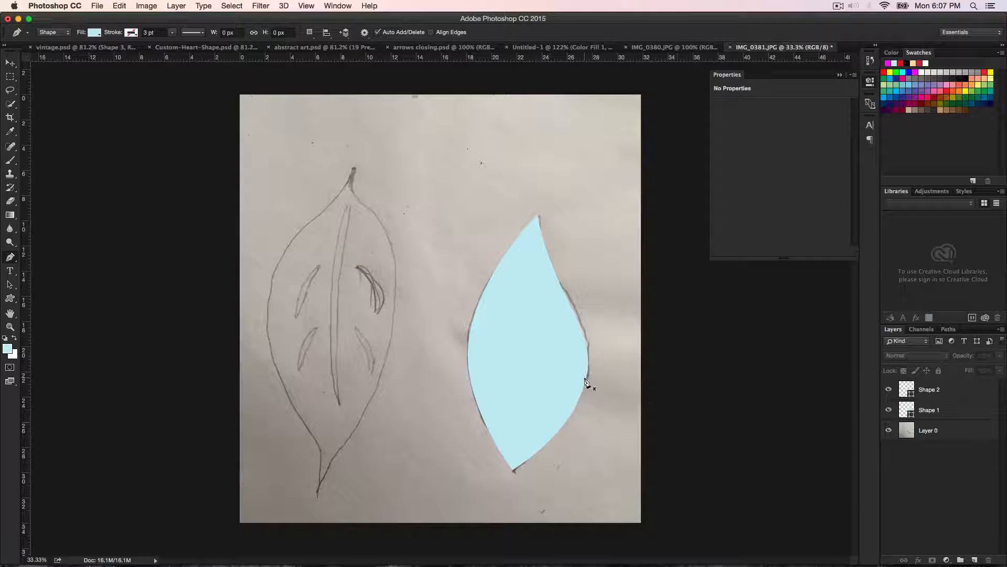
click(556, 301)
click(522, 321)
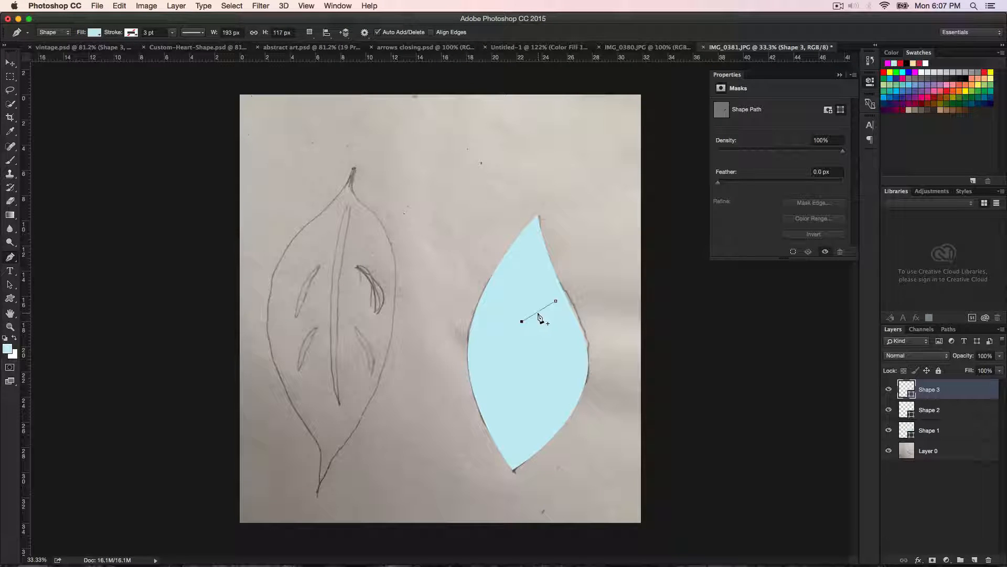
click(537, 313)
mouse_move(538, 315)
mouse_down()
mouse_move(557, 305)
mouse_move(539, 317)
mouse_up()
key(Escape)
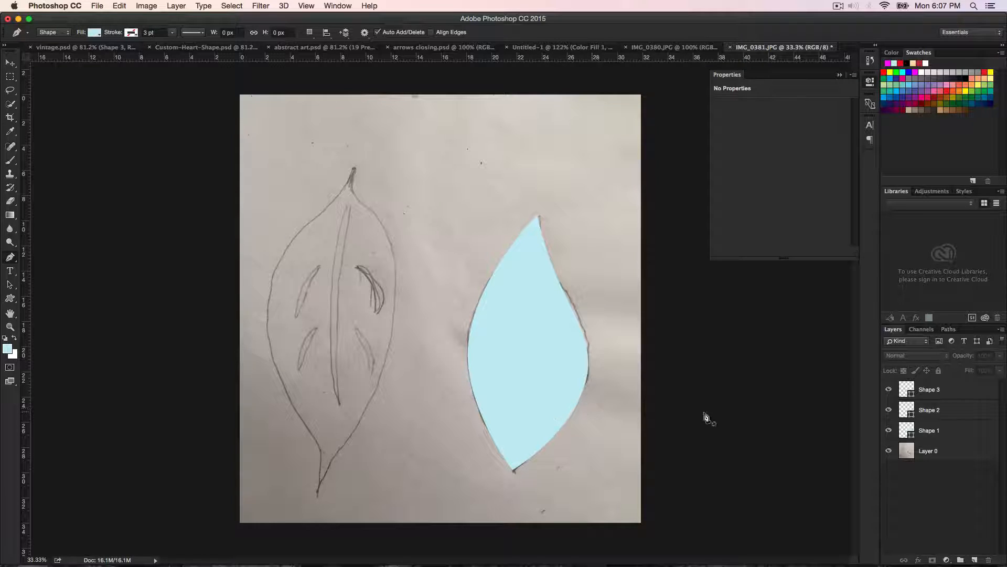
Duplicate the Shape 3 side-vein layer three times
click(927, 402)
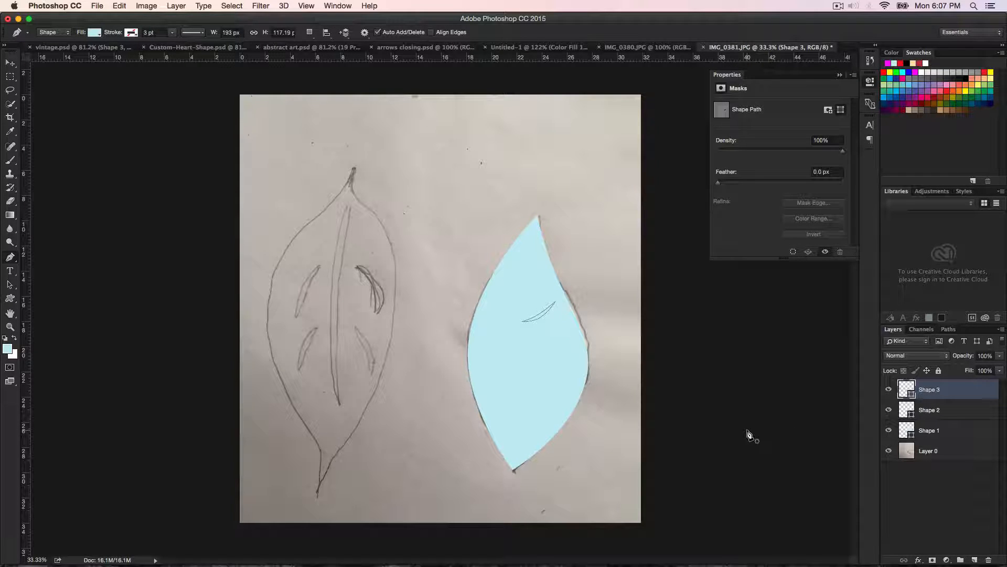
key(super+j)
key(super+j)
key(super+j)
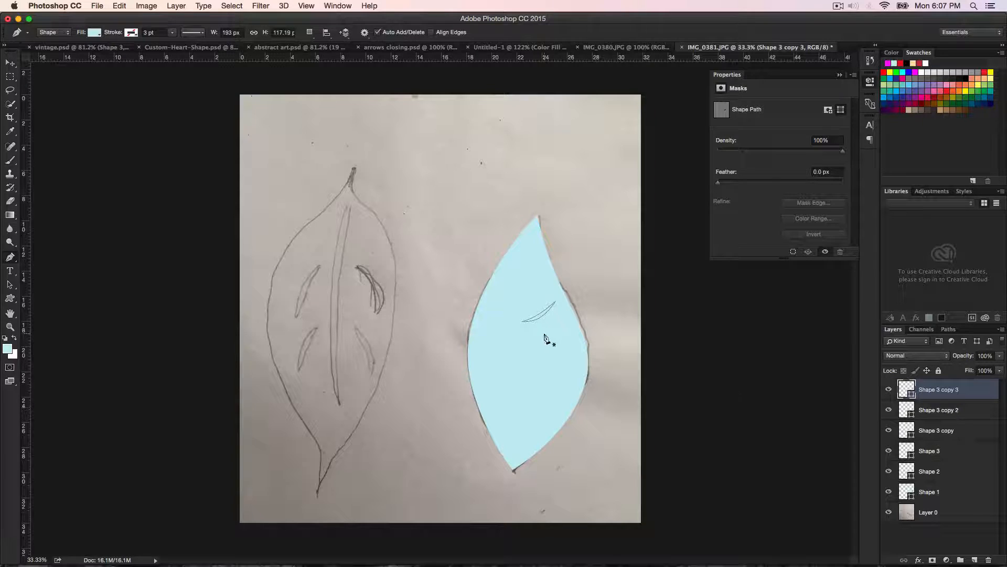
With the Path Selection tool, move the Shape 3 copy 3 vein below the original and the Shape 3 copy 2 vein further down the leaf
key(a)
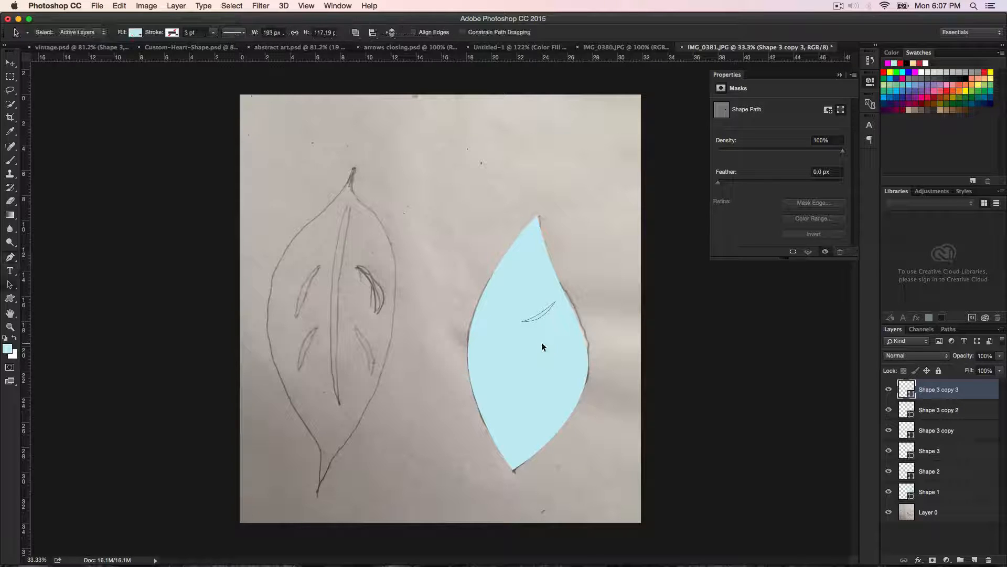
click(539, 317)
drag(540, 317, 552, 342)
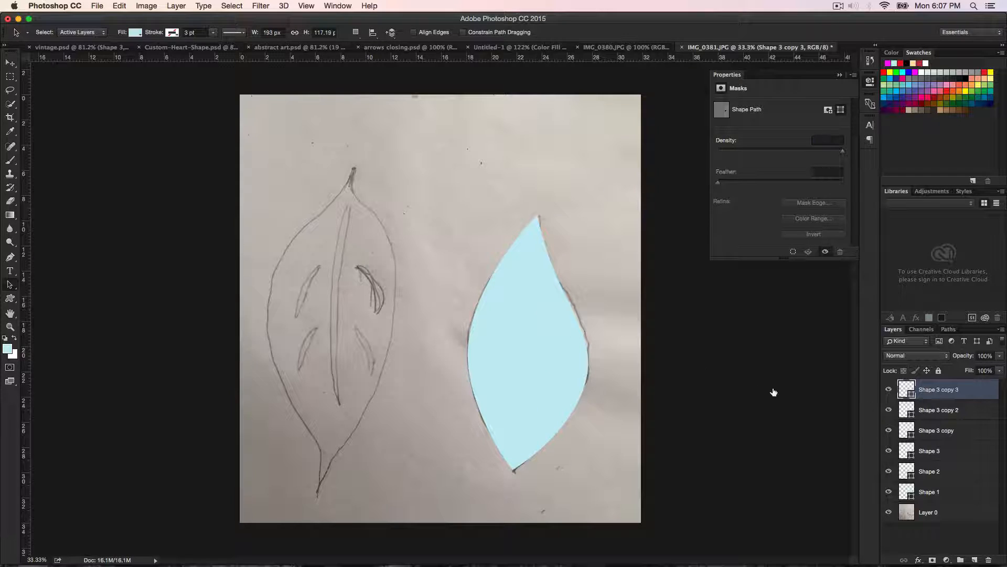
click(917, 411)
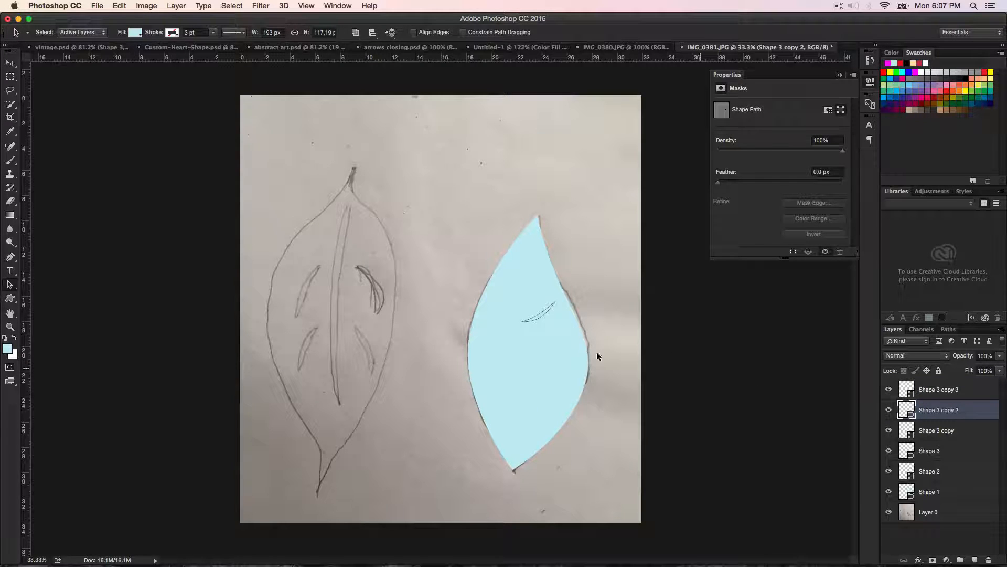
drag(532, 321, 547, 385)
Even out the side veins' spacing by moving the Shape 3 copy 2 vein and the Shape 3 copy 3 vein slightly lower
click(918, 395)
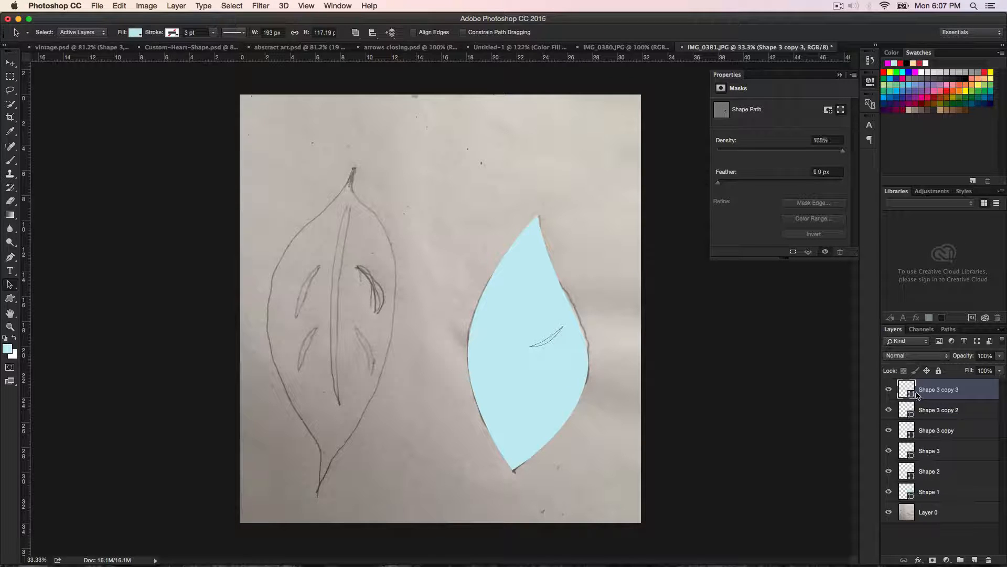
click(928, 433)
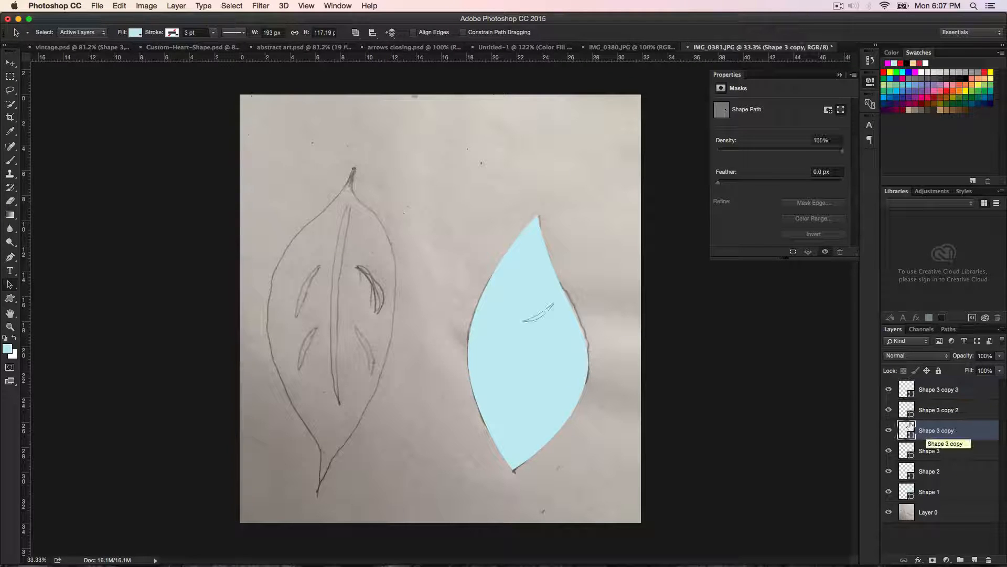
click(928, 410)
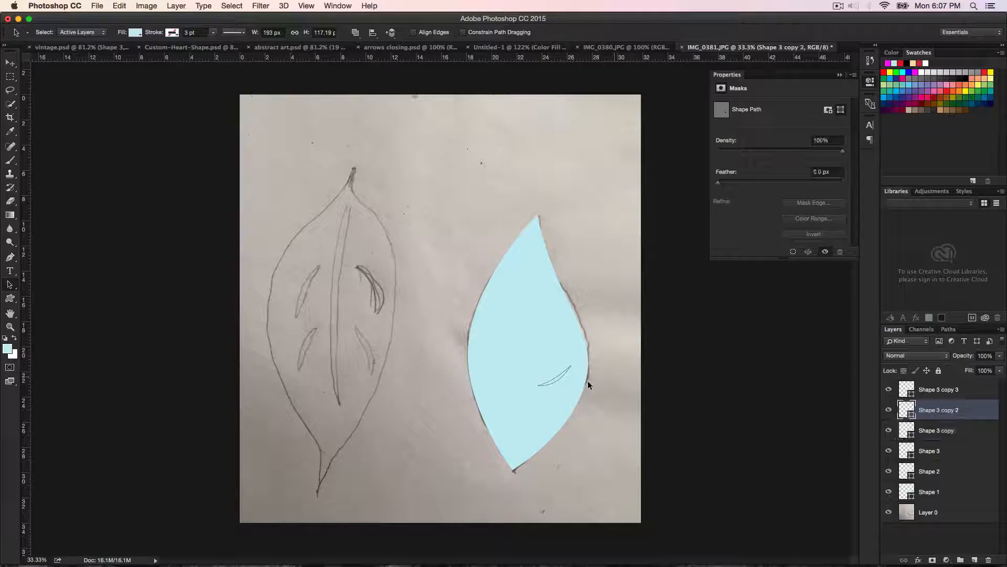
drag(556, 376, 556, 396)
click(927, 391)
drag(552, 346, 552, 356)
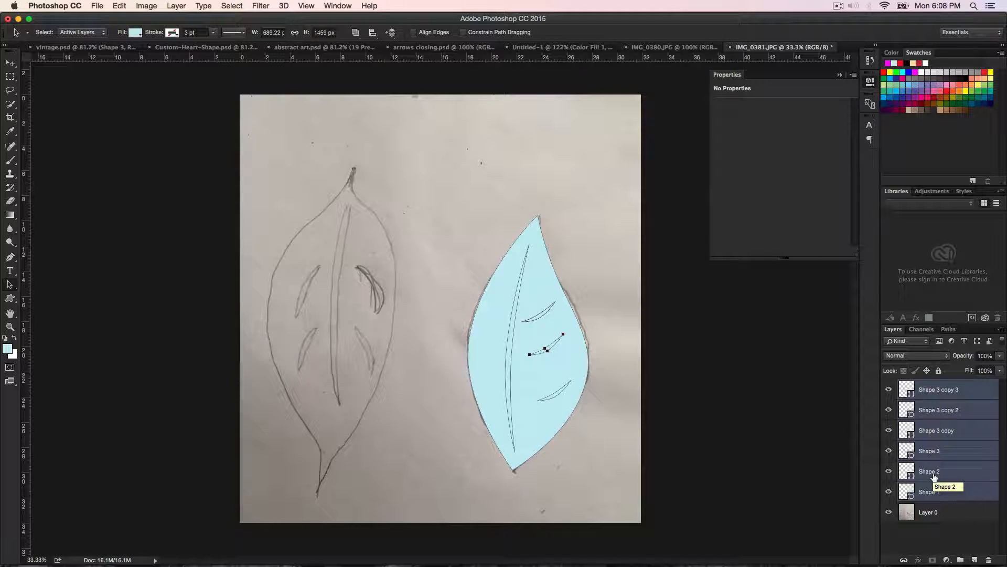
Merge the six shape layers into one and nudge the lower and middle side veins into place
click(176, 7)
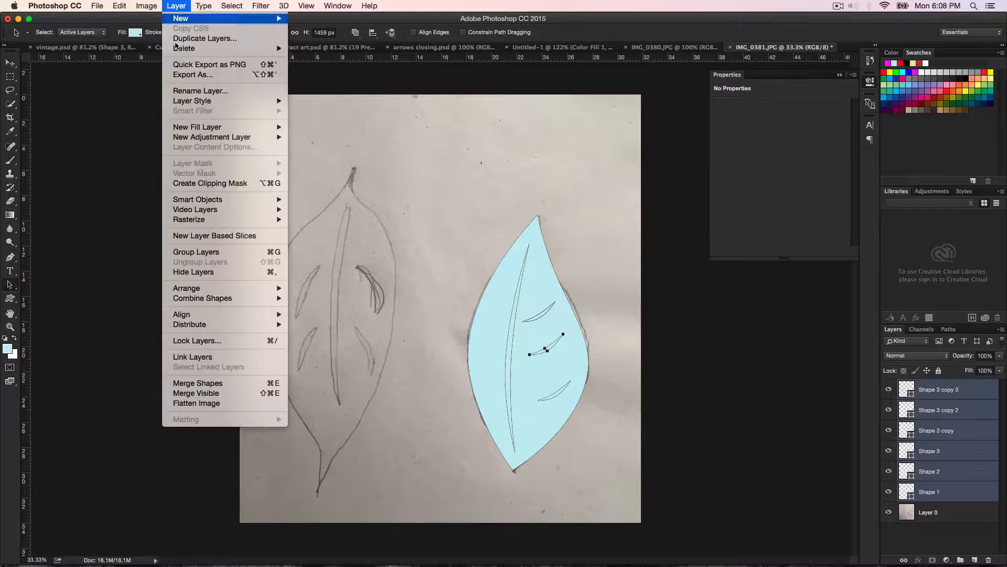
click(238, 384)
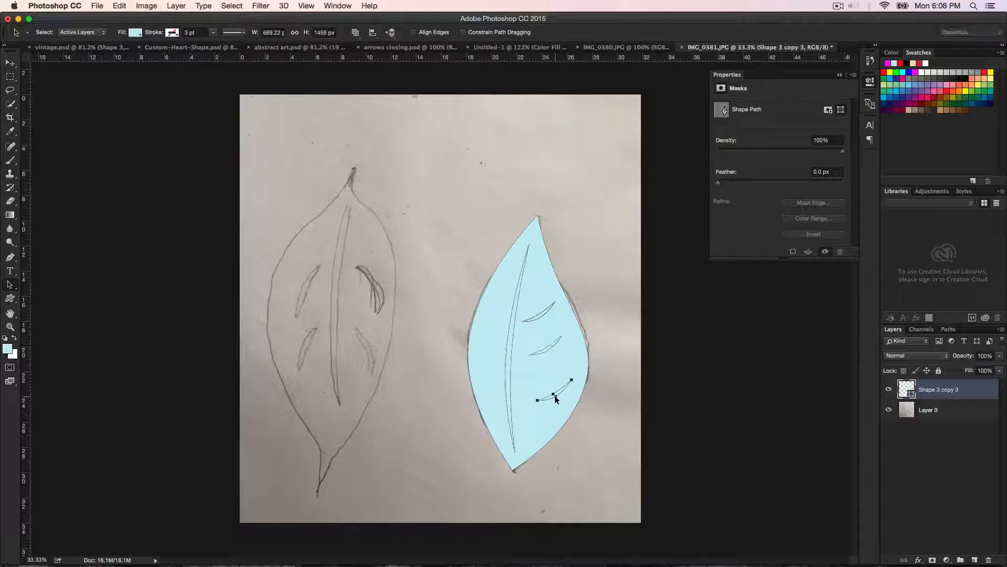
drag(555, 396, 548, 403)
click(552, 345)
drag(551, 346, 553, 357)
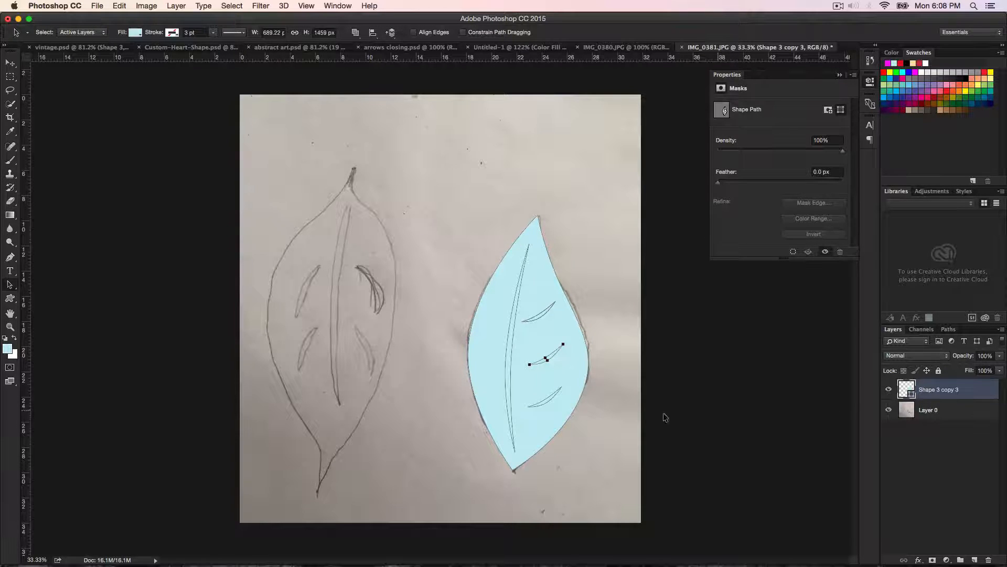
Select the vein and leaf outline paths with the Path Selection tool and set their path operation to Exclude Overlapping Shapes
click(11, 287)
click(70, 289)
click(540, 403)
shift+click(547, 360)
shift+click(540, 318)
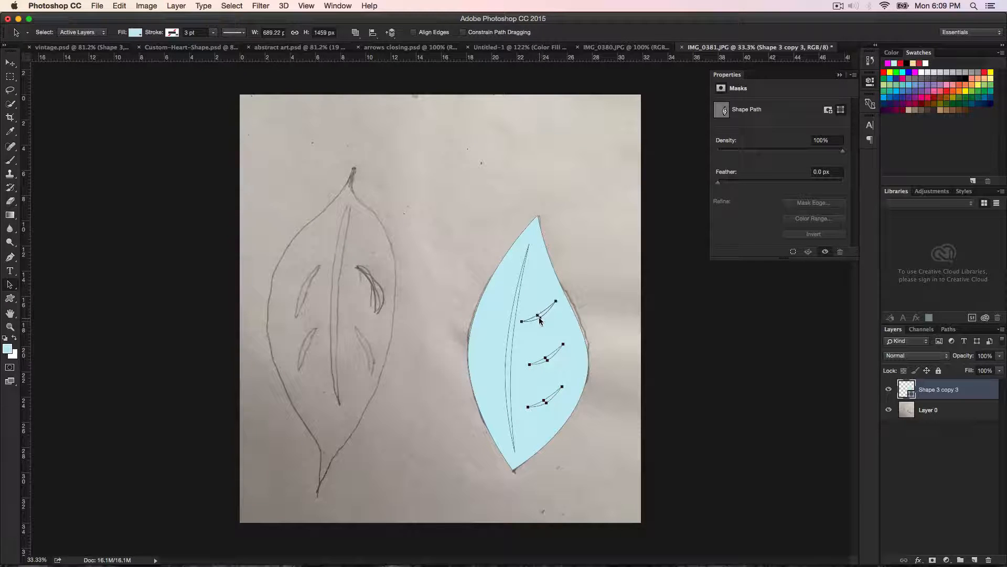
shift+click(556, 277)
click(354, 33)
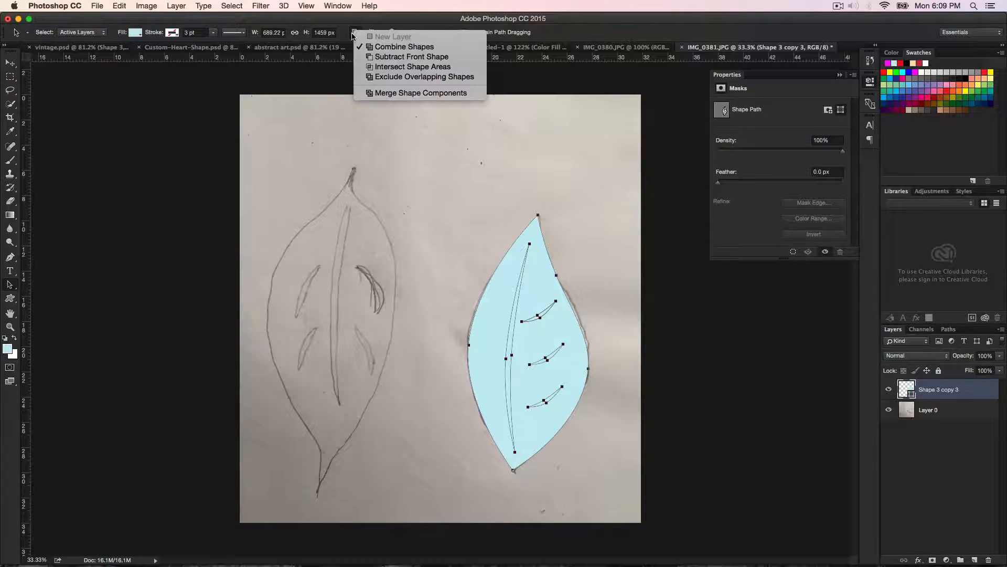
click(406, 78)
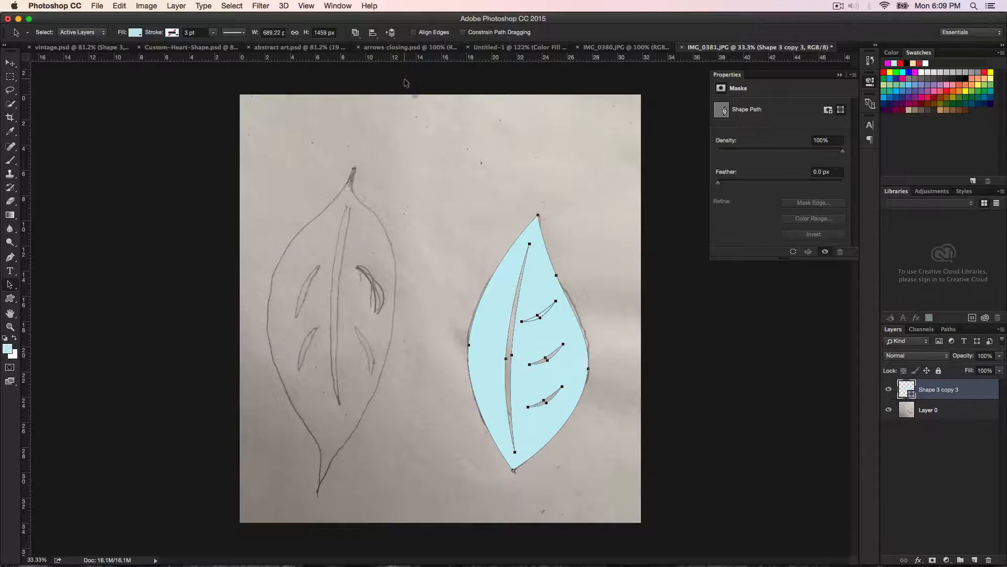
Reposition the middle side-vein cut-out slightly lower on the leaf
click(606, 462)
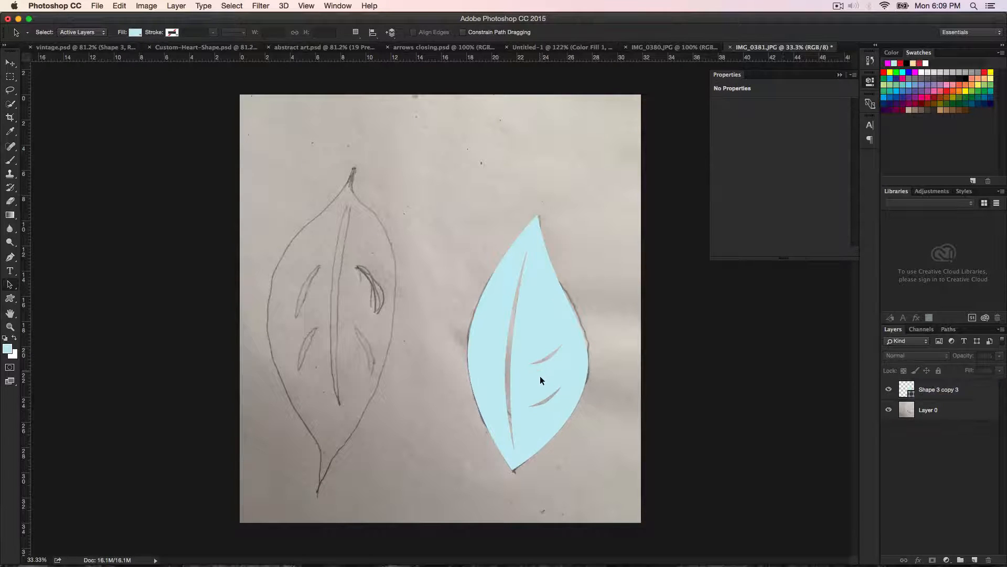
click(537, 346)
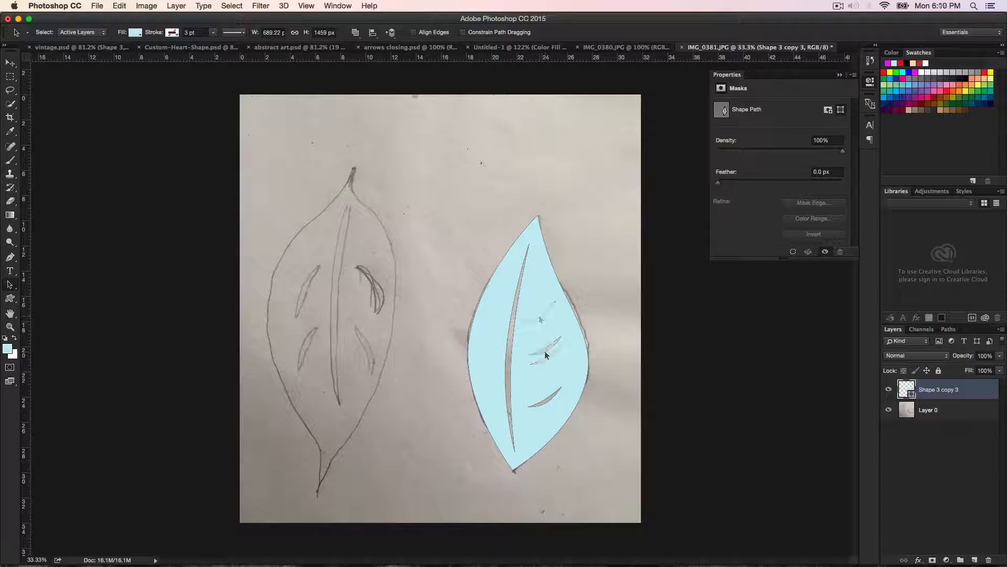
drag(545, 350, 545, 365)
Select all paths of the leaf and define them as a custom shape, accepting the suggested name
drag(429, 192, 691, 556)
right_click(533, 284)
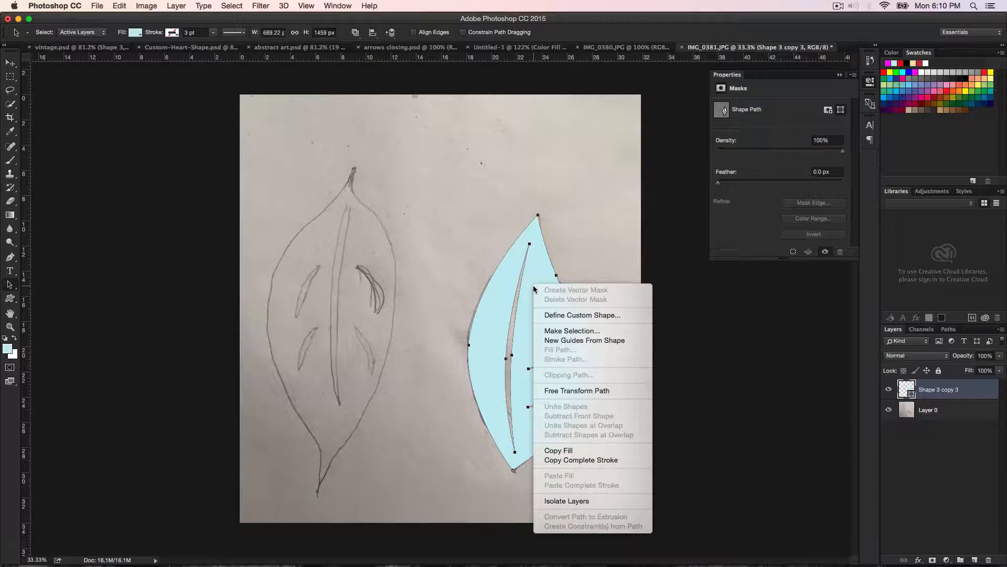
click(572, 315)
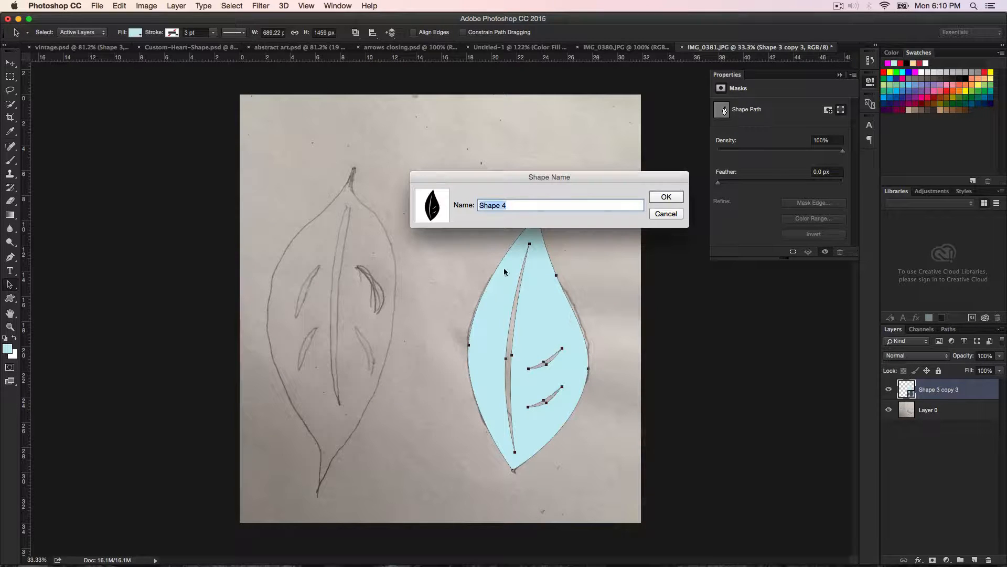
click(665, 198)
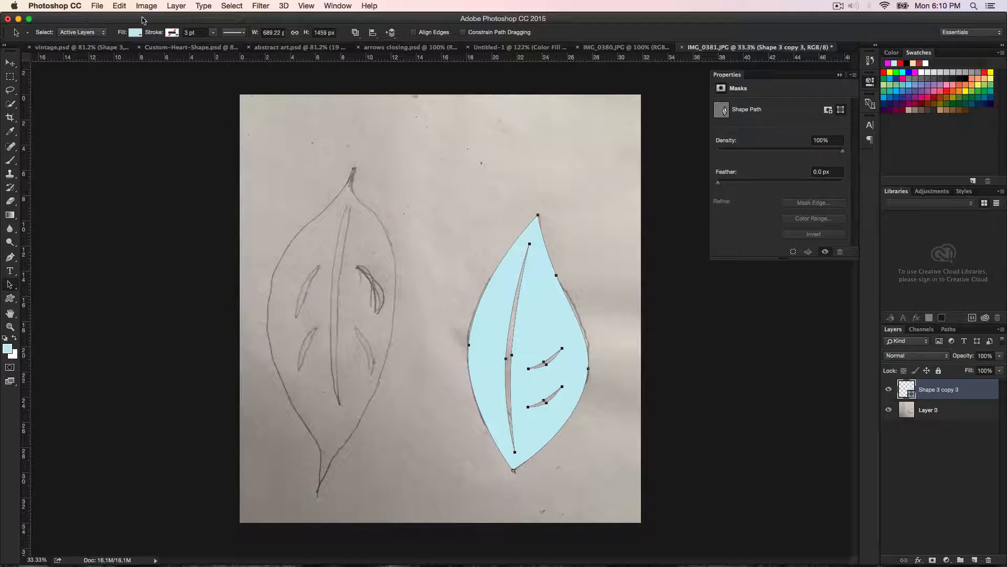
click(120, 6)
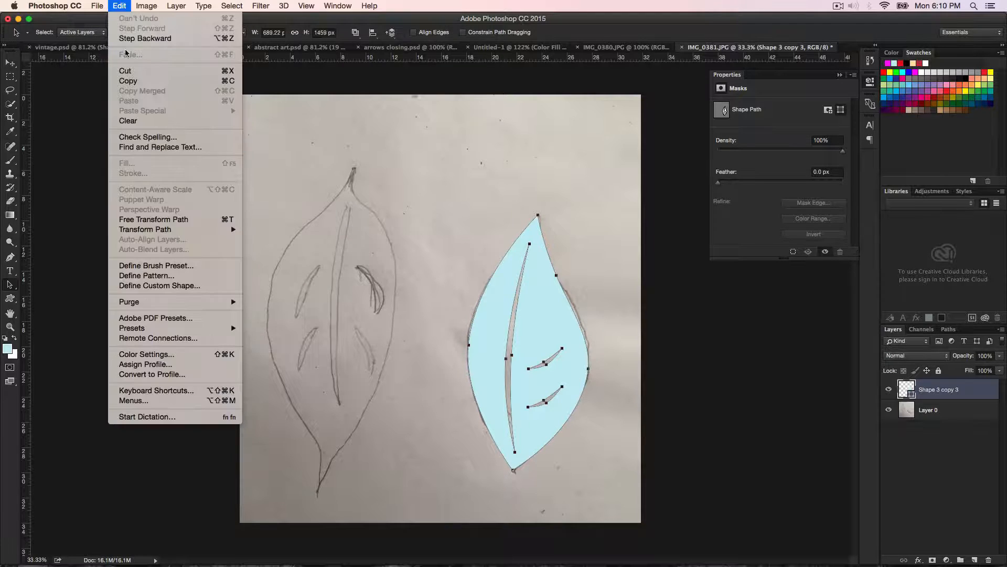
click(146, 288)
click(671, 214)
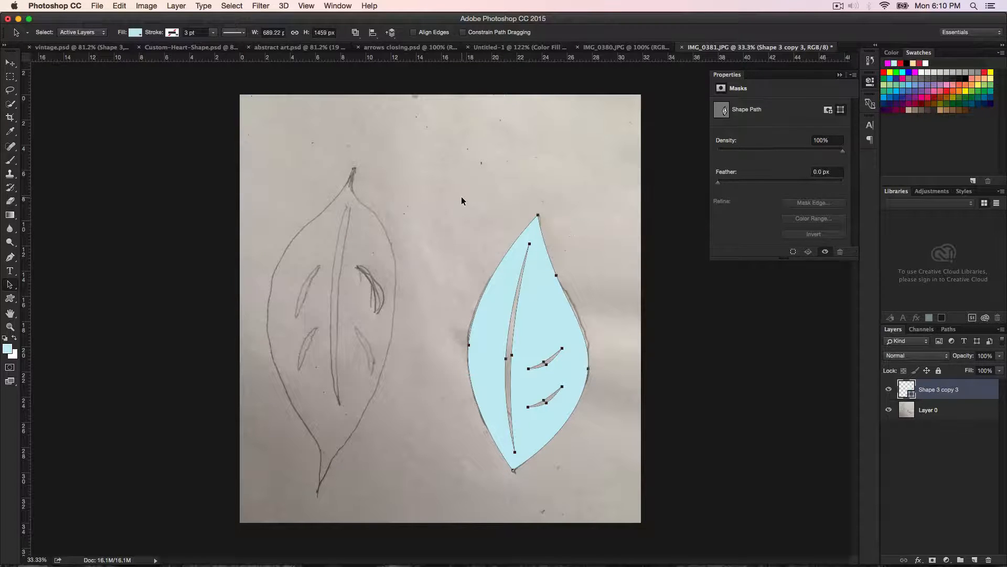
Switch to the Custom Shape tool and look for the new leaf in the library of saved shapes
key(u)
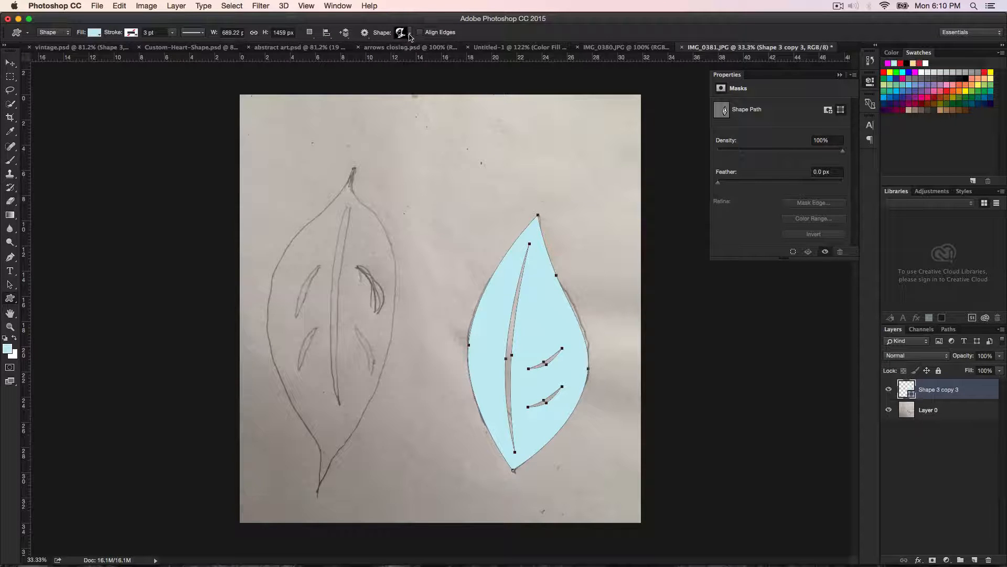
click(407, 35)
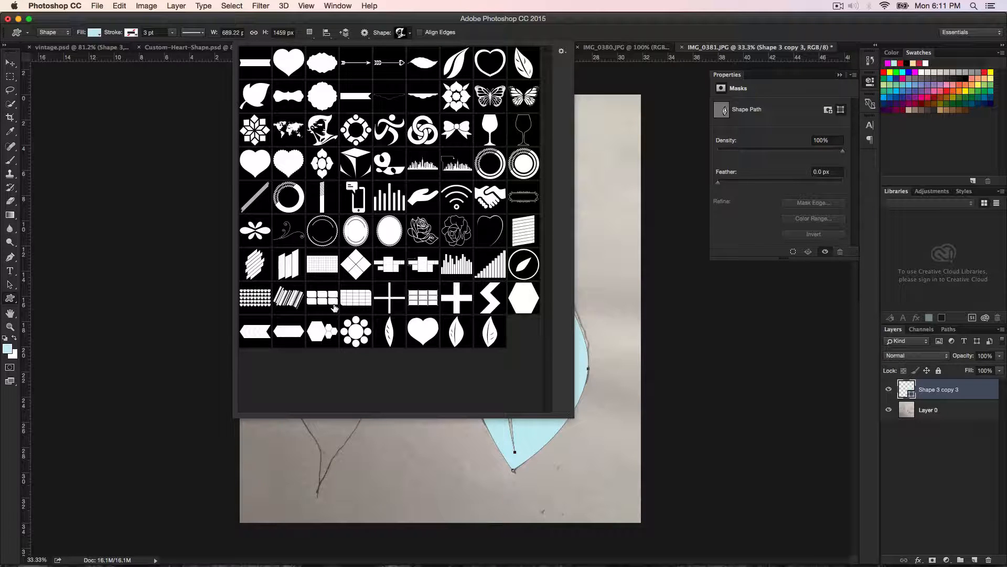
click(964, 390)
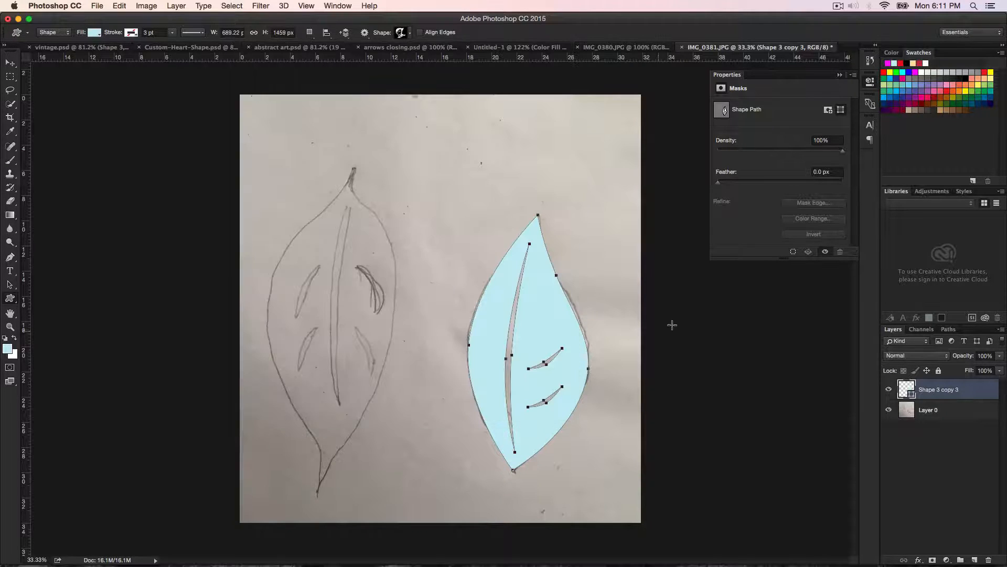
View the Custom-Heart-Shape.psd document, switch to Safari to look at the YouTube Valentine post card tutorial, and return to Photoshop
click(294, 48)
click(179, 47)
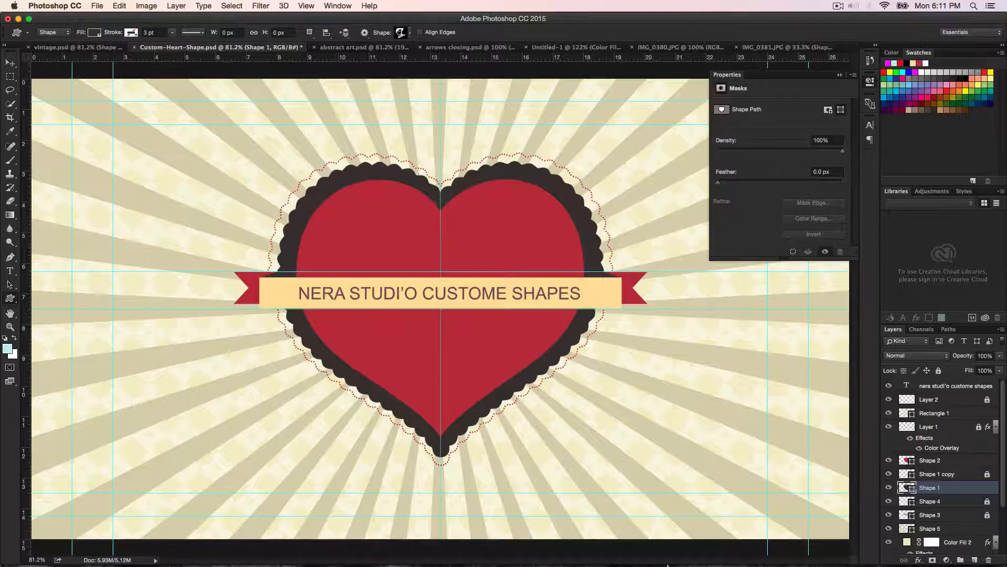
mouse_move(640, 566)
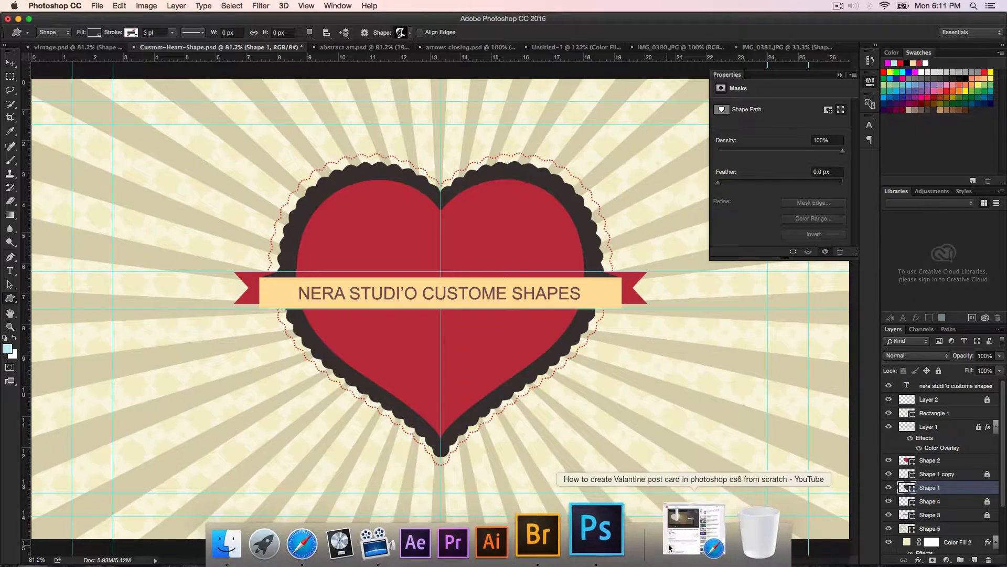
click(682, 540)
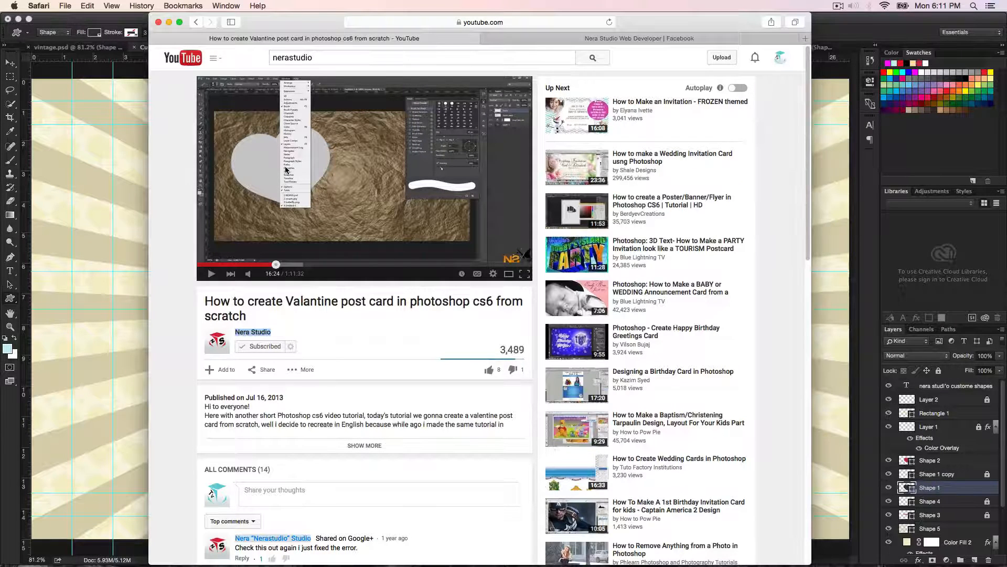
click(140, 196)
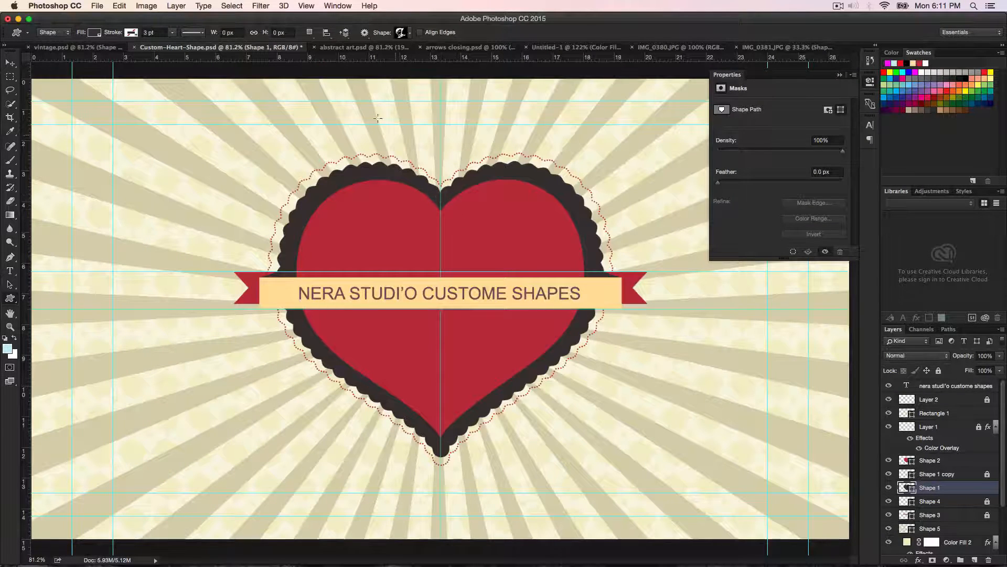
Draw the scalloped heart custom shape, about 321 × 291 px, beside the ribbon's lower right end, and switch to the Move tool
click(409, 34)
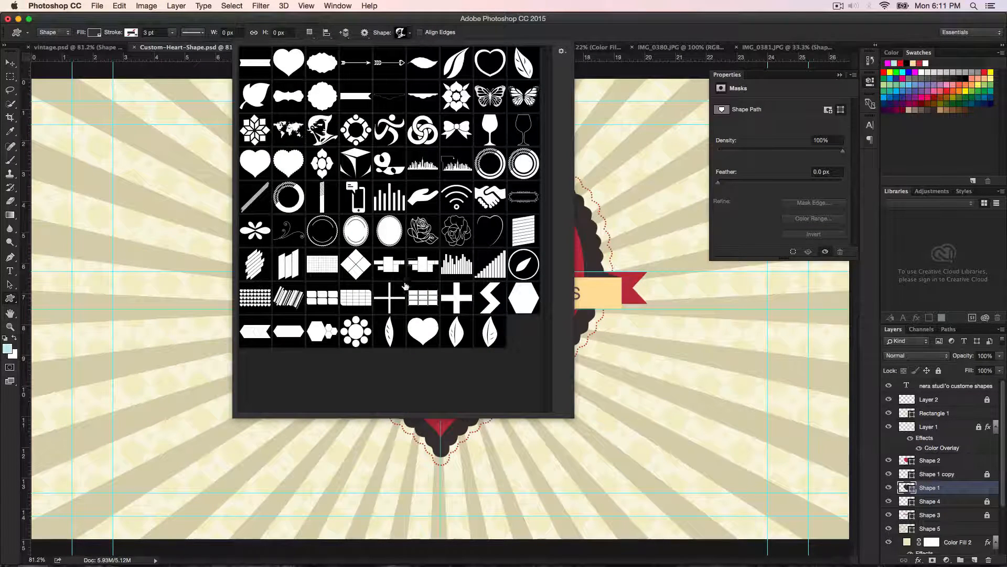
click(274, 154)
drag(674, 362, 745, 425)
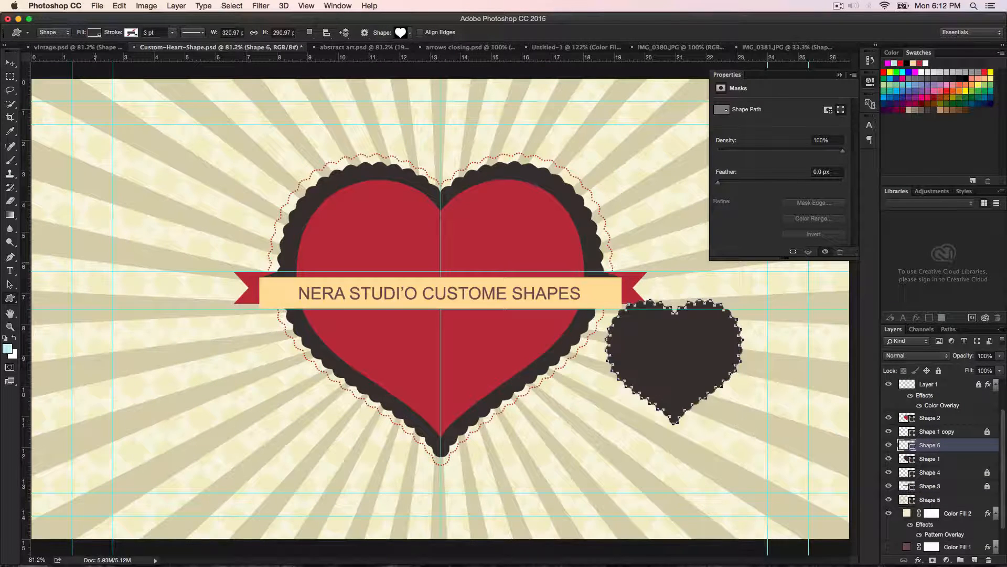
click(10, 62)
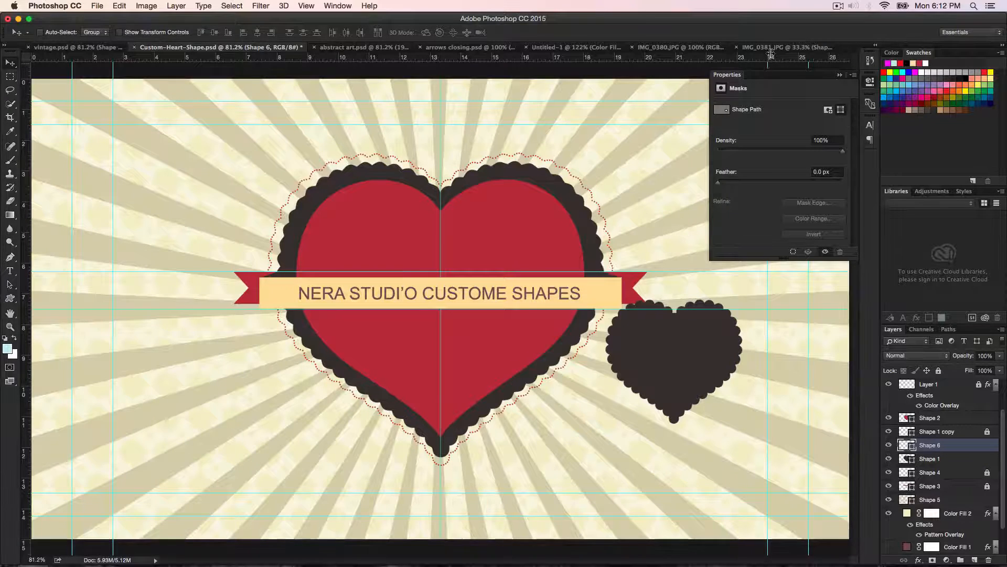
Switch to the IMG_0380.JPG document, activate the Custom Shape tool and open the Preset Manager for custom shapes
click(669, 52)
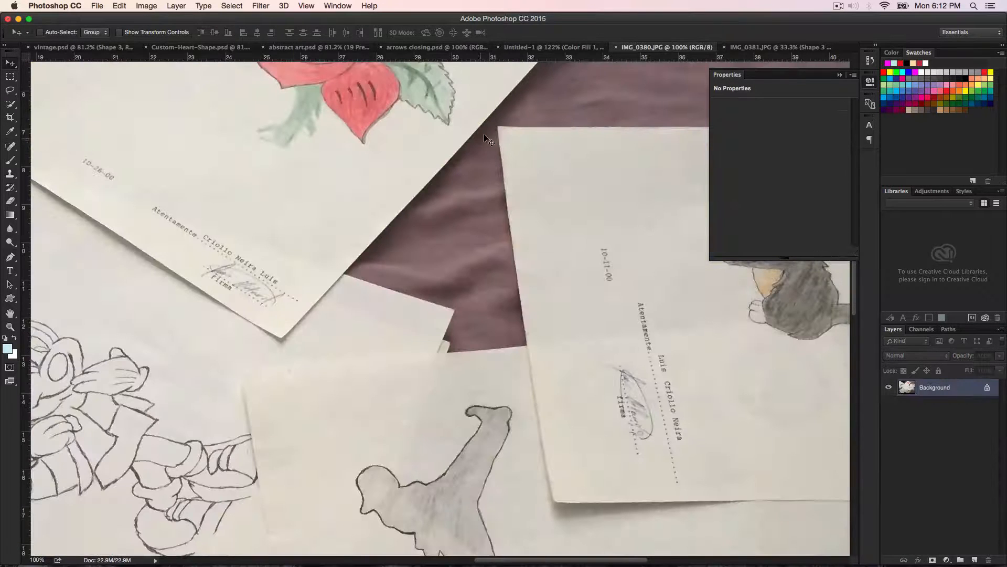
key(u)
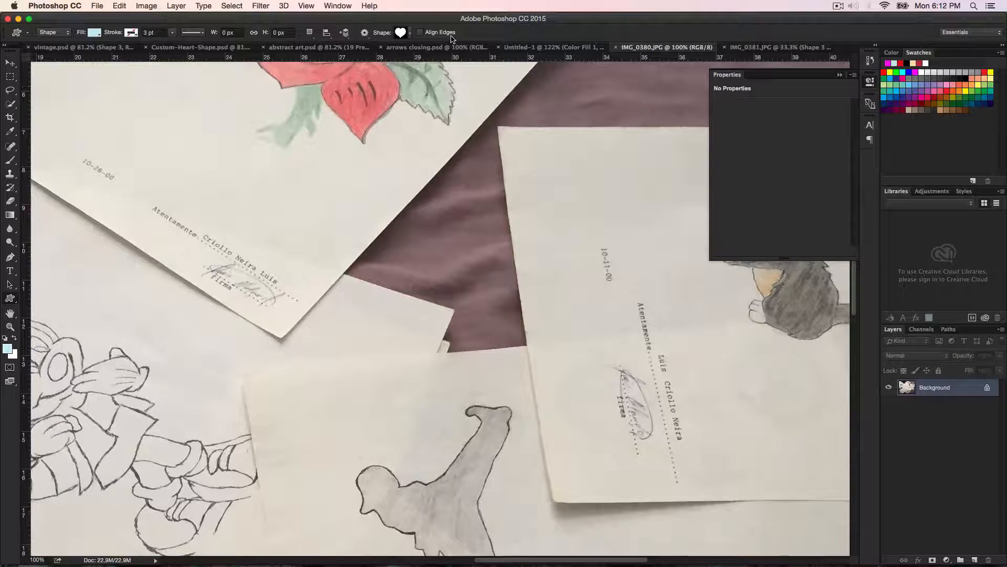
click(410, 33)
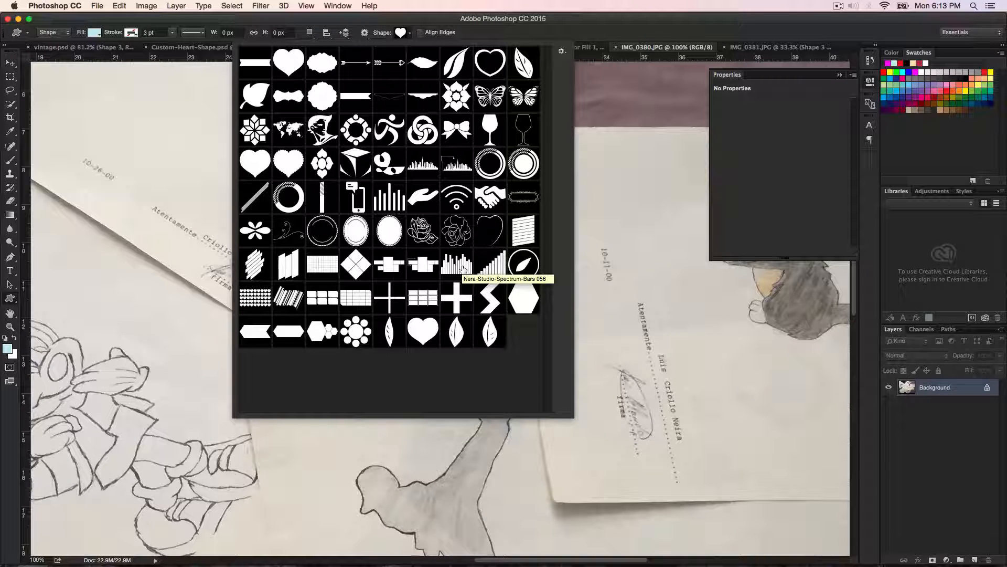
click(562, 51)
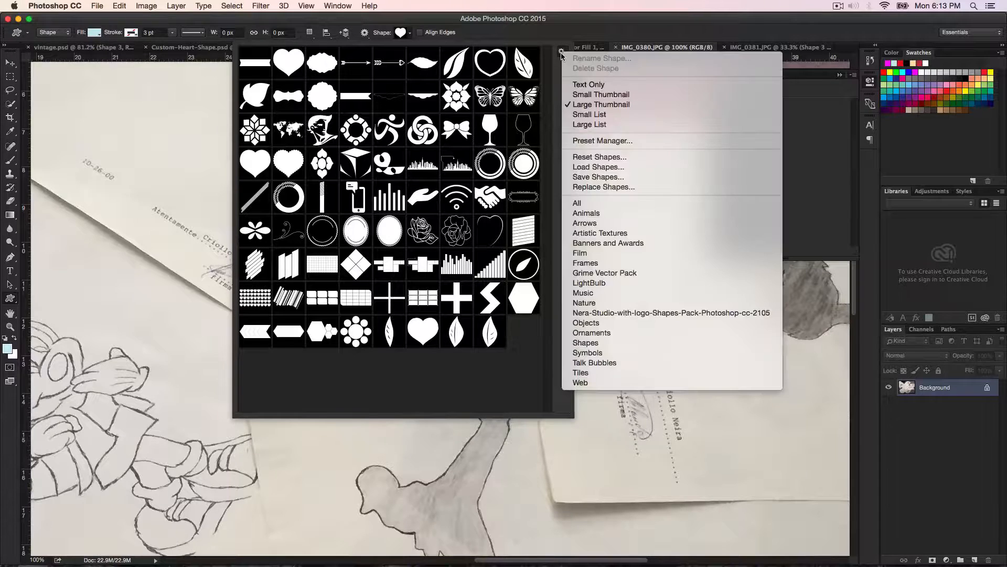
click(635, 143)
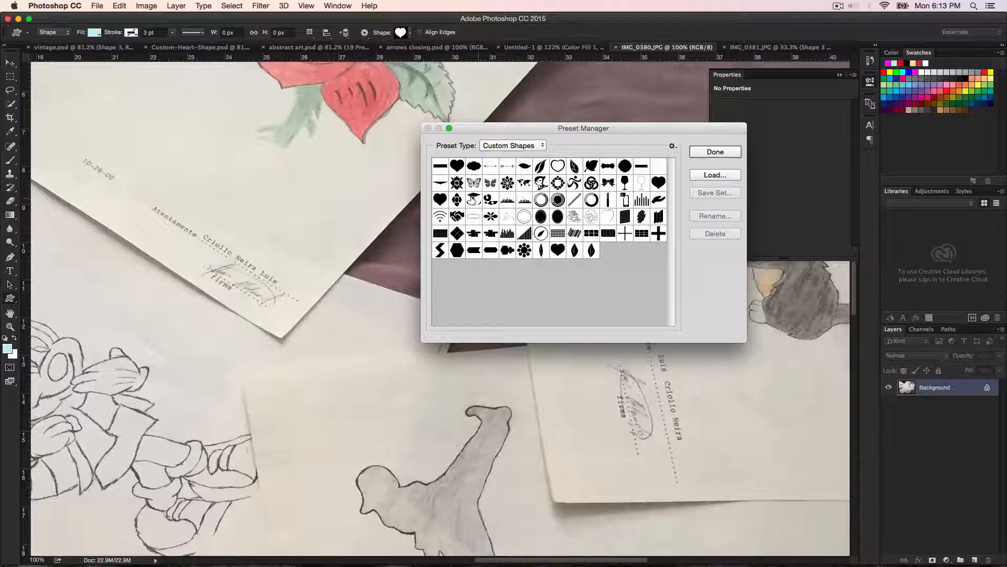
Select all custom shapes, start saving them as a set in the Custom Shapes folder, cancel the save and close the Preset Manager
click(442, 169)
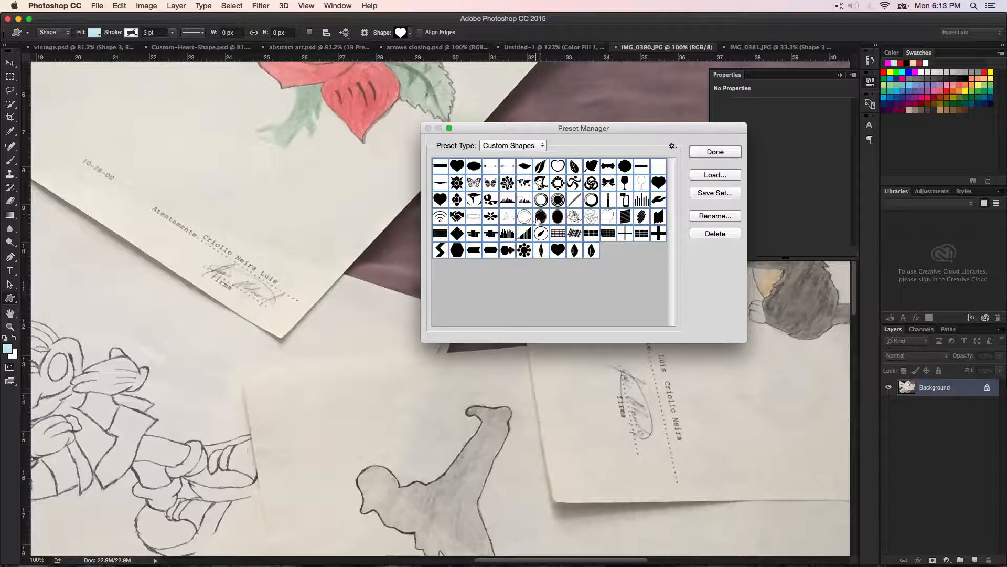
click(711, 193)
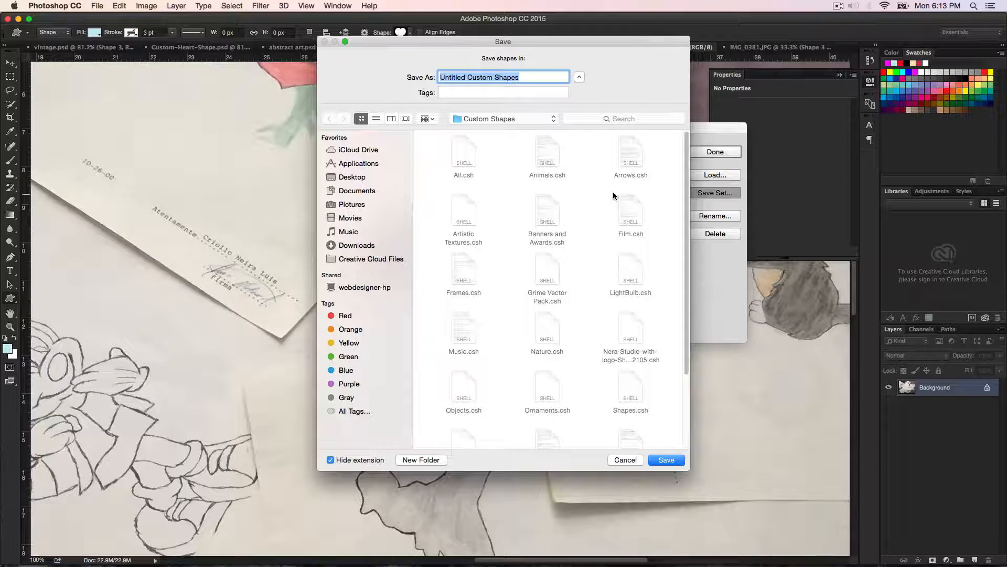
click(526, 78)
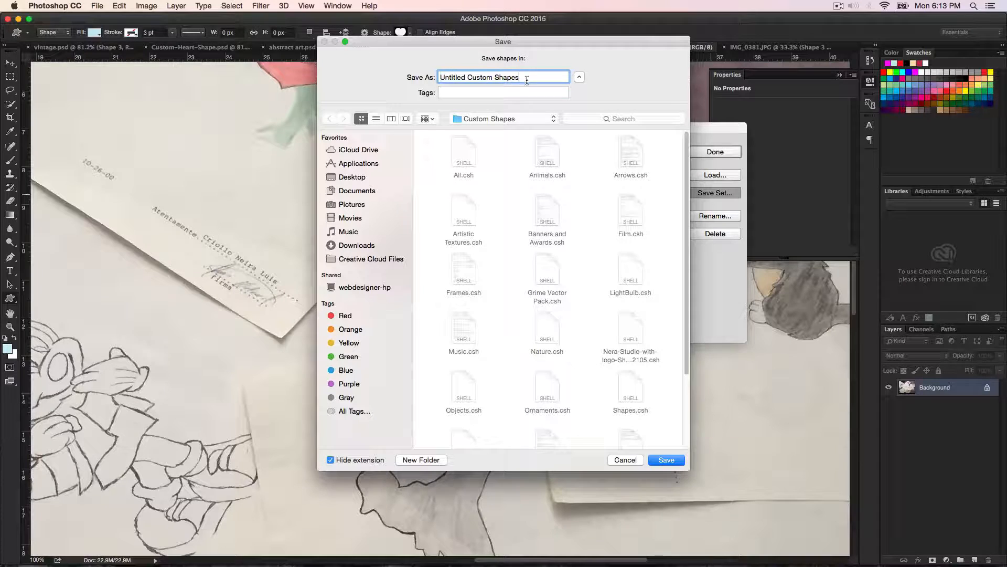
click(633, 461)
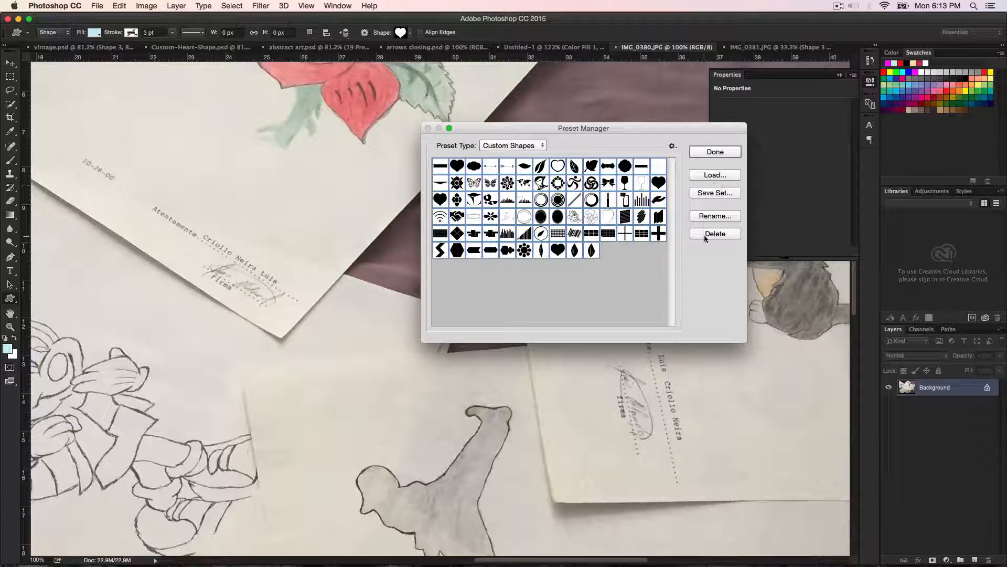
click(712, 155)
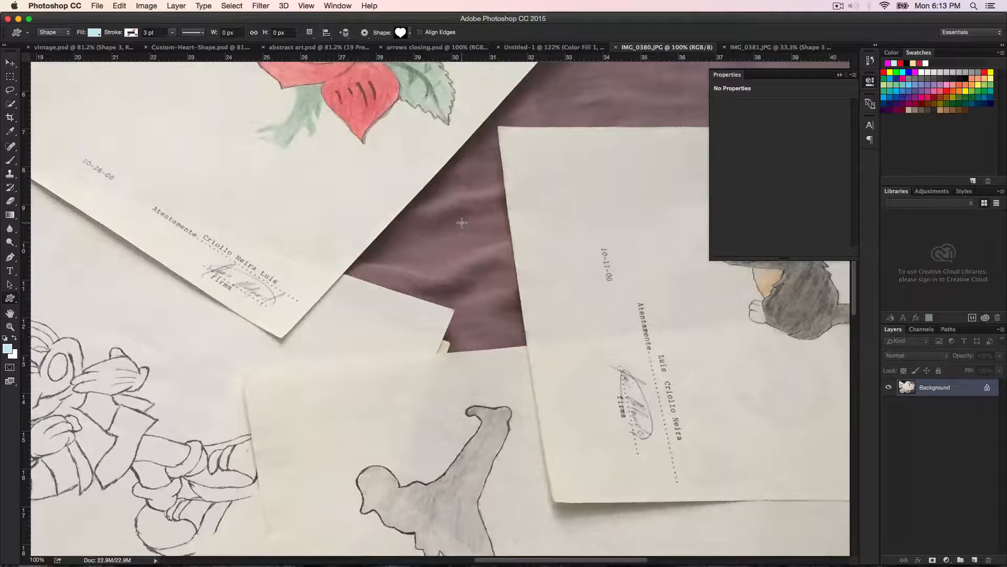
Switch to Finder and look at the available actions for IMG_0381.JPG in the Downloads folder
click(278, 537)
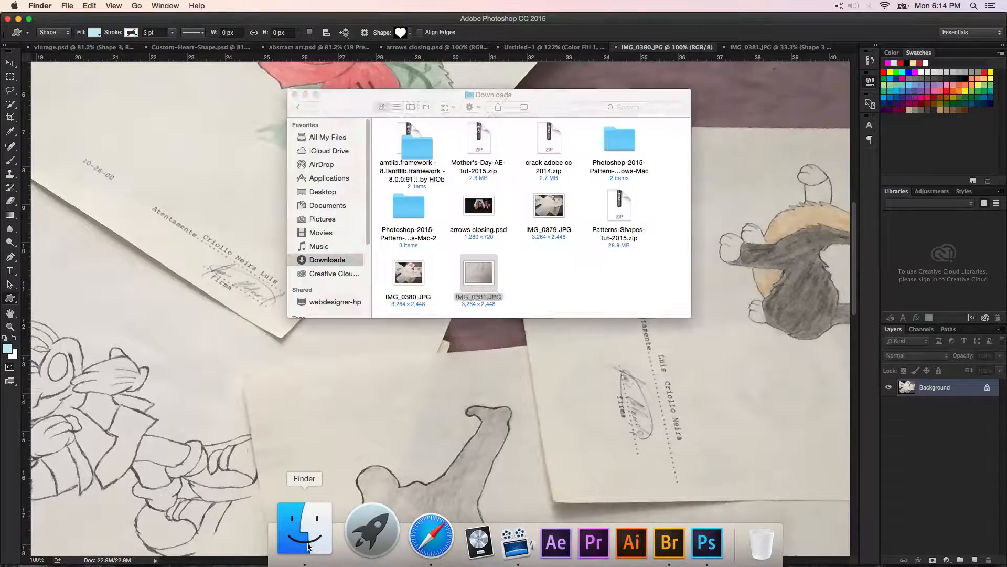
right_click(484, 279)
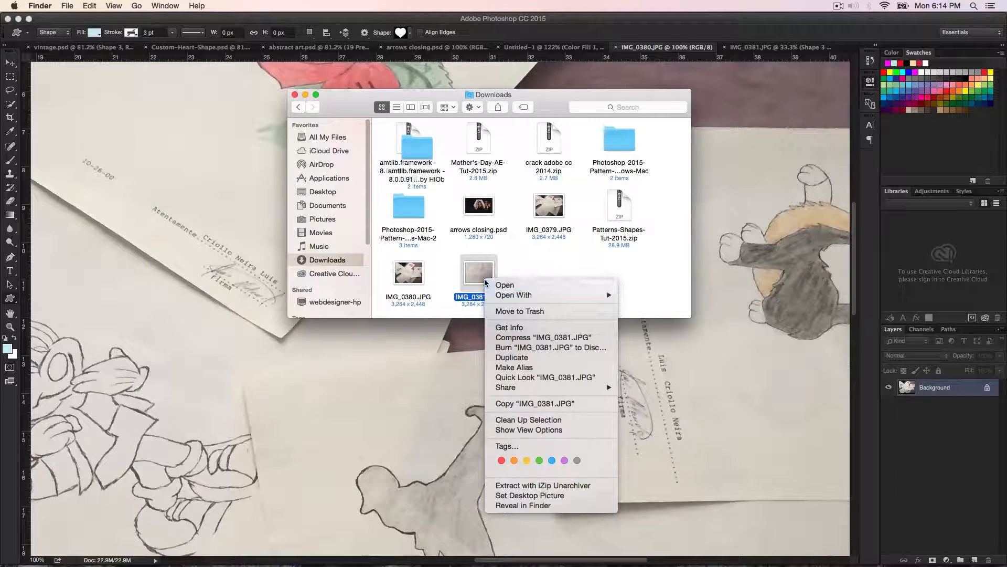
click(477, 278)
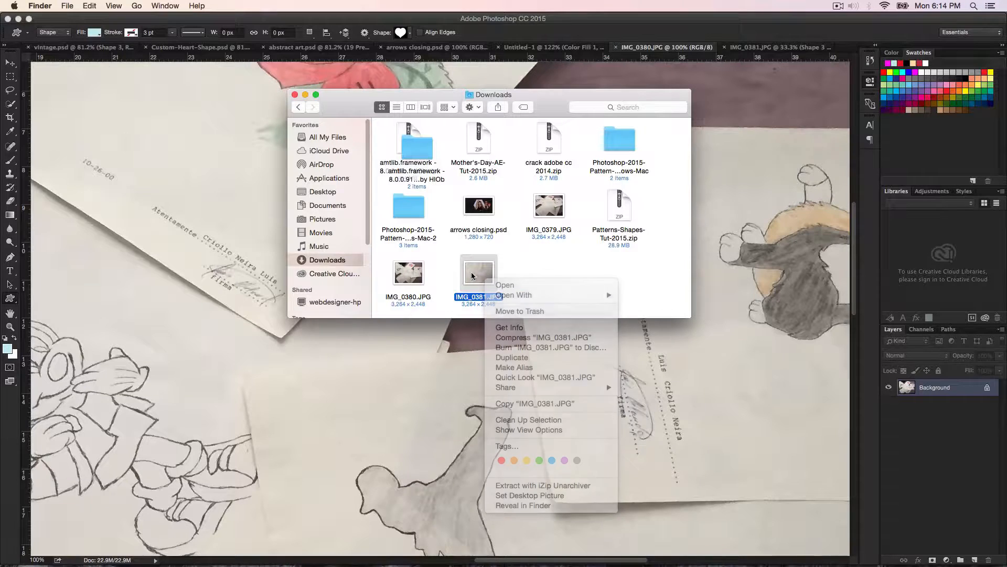
Browse to Applications > Adobe Photoshop CC 2015 > Presets > Custom Shapes, look at the shape files and close the Finder window
click(340, 178)
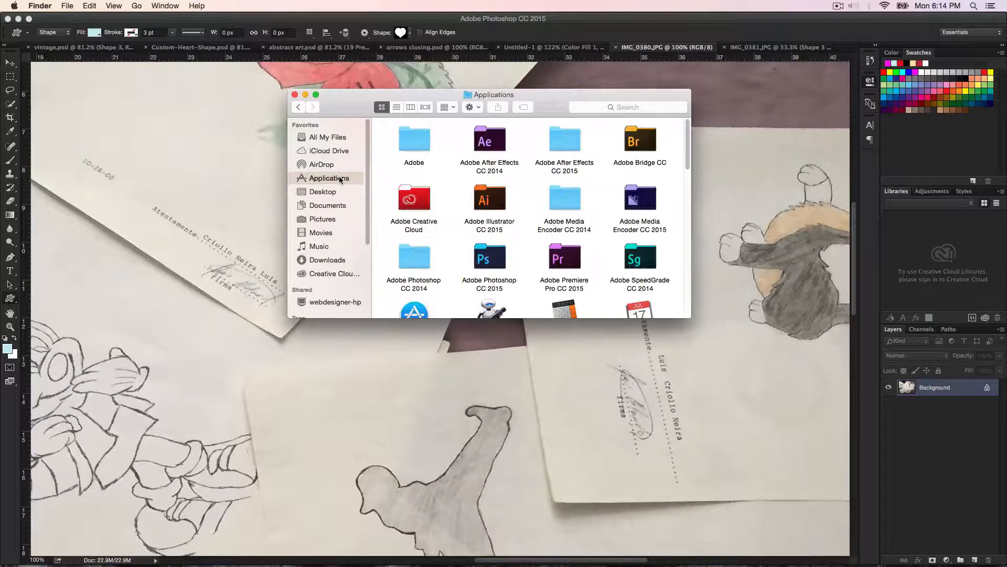
double_click(486, 262)
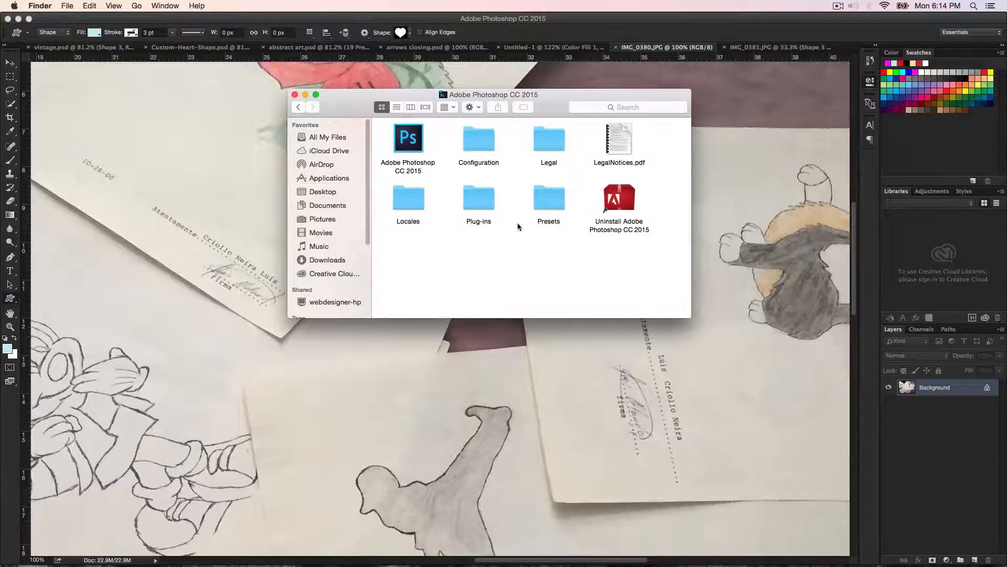
double_click(538, 198)
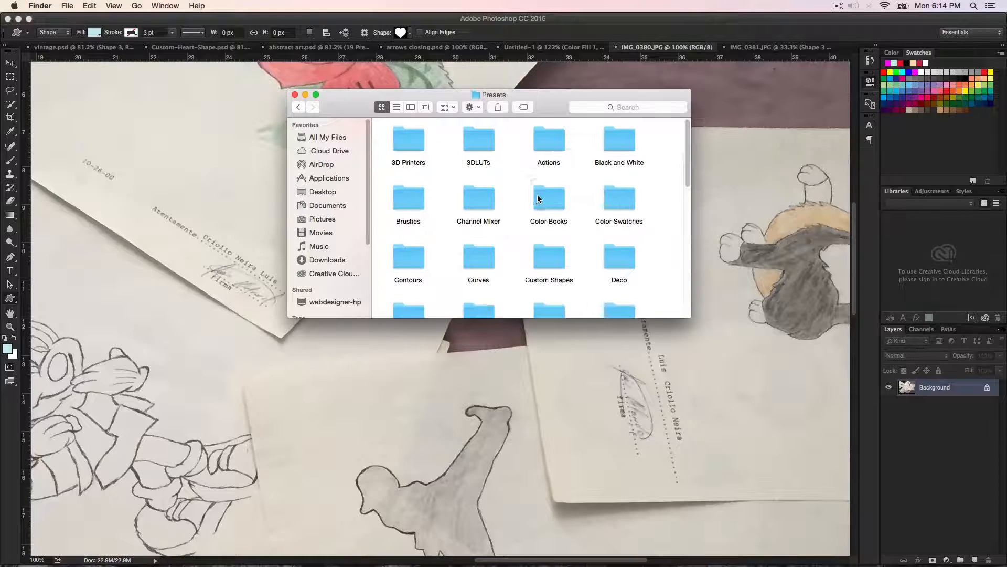
click(561, 264)
double_click(561, 263)
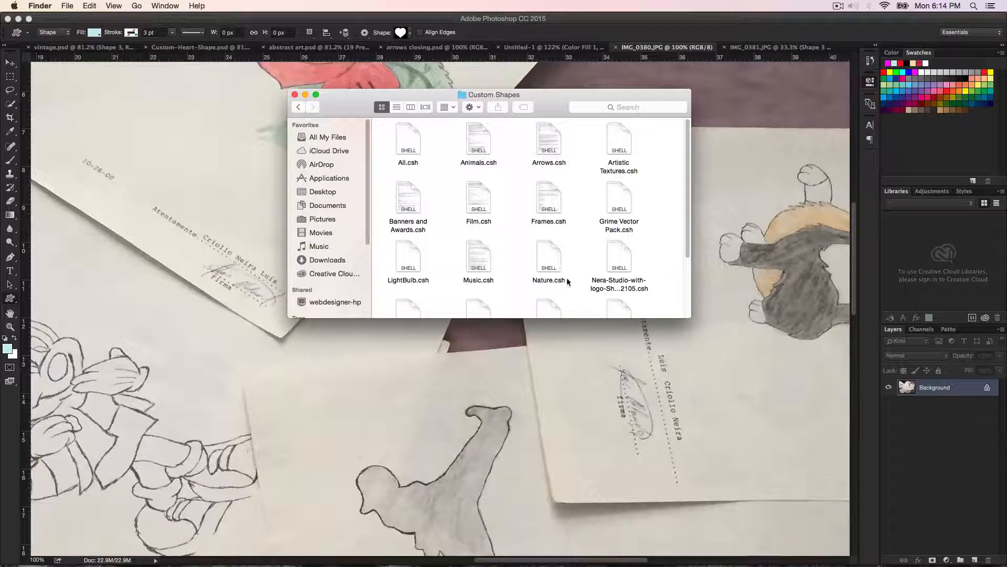
right_click(580, 241)
click(575, 230)
key(super+w)
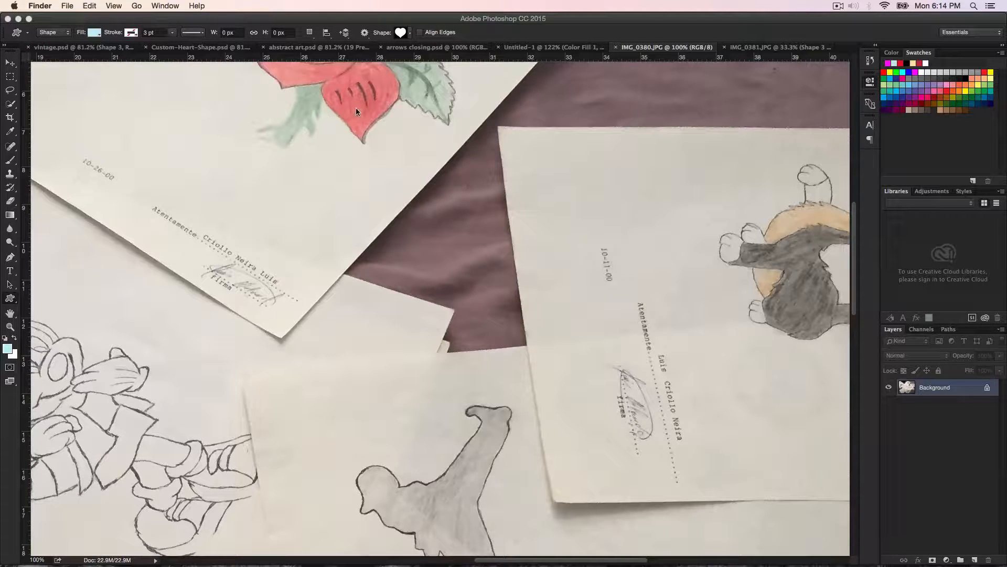
Load the Nera-Studio-with-logo-Shapes-Pack-Photoshop-cc-2105 shape file into the custom shape library
click(410, 33)
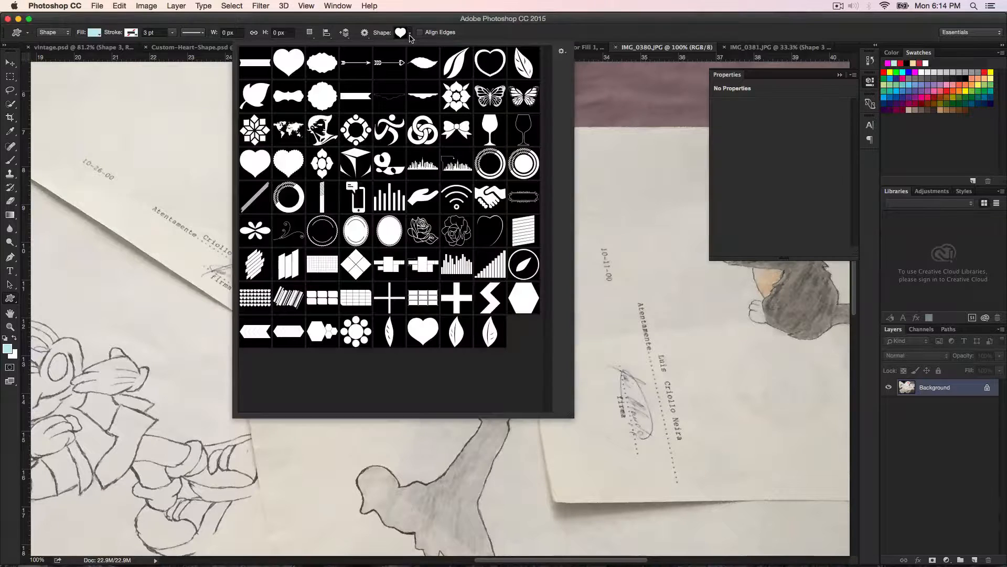
click(562, 51)
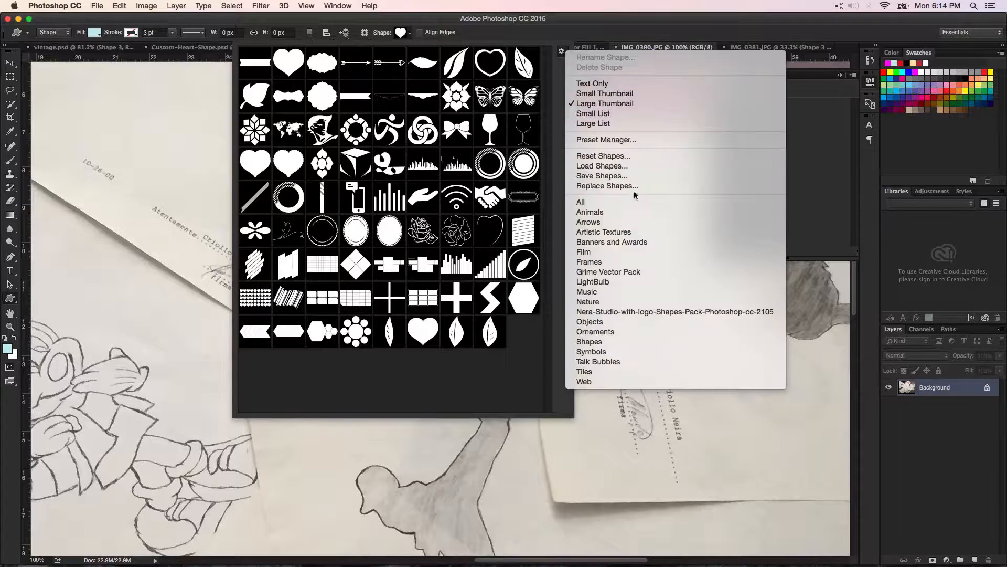
click(630, 165)
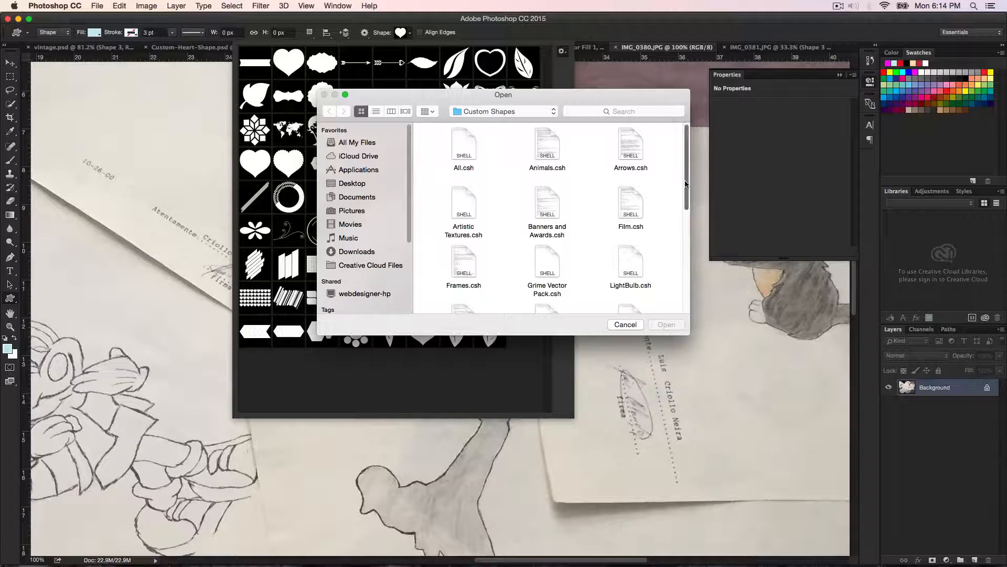
scroll(630, 158, down, 5)
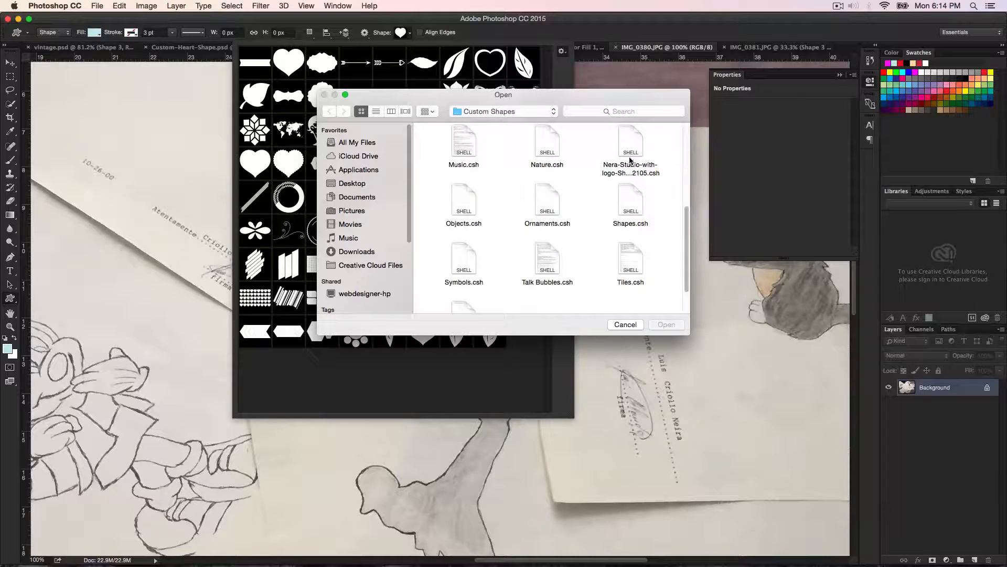
click(631, 158)
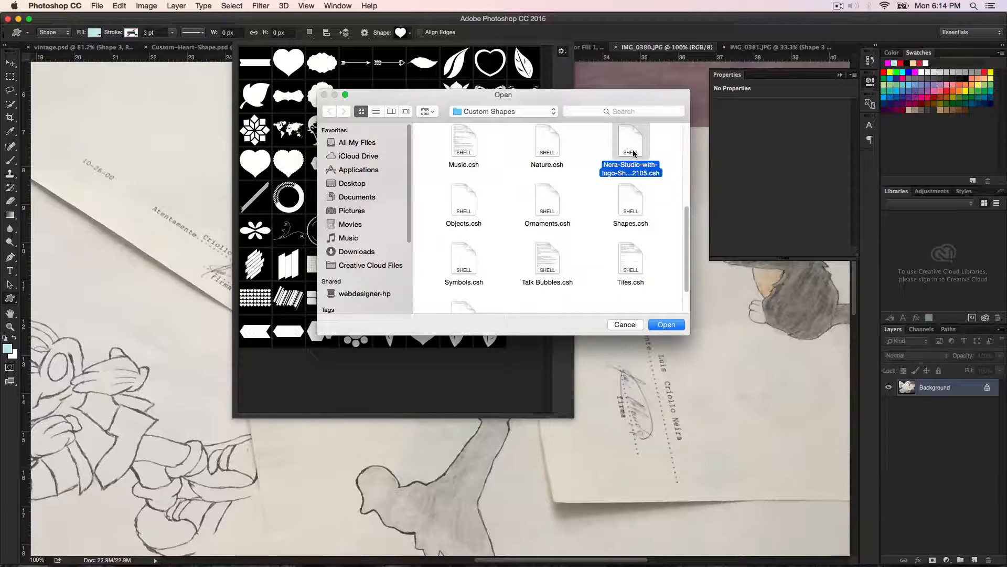
click(665, 324)
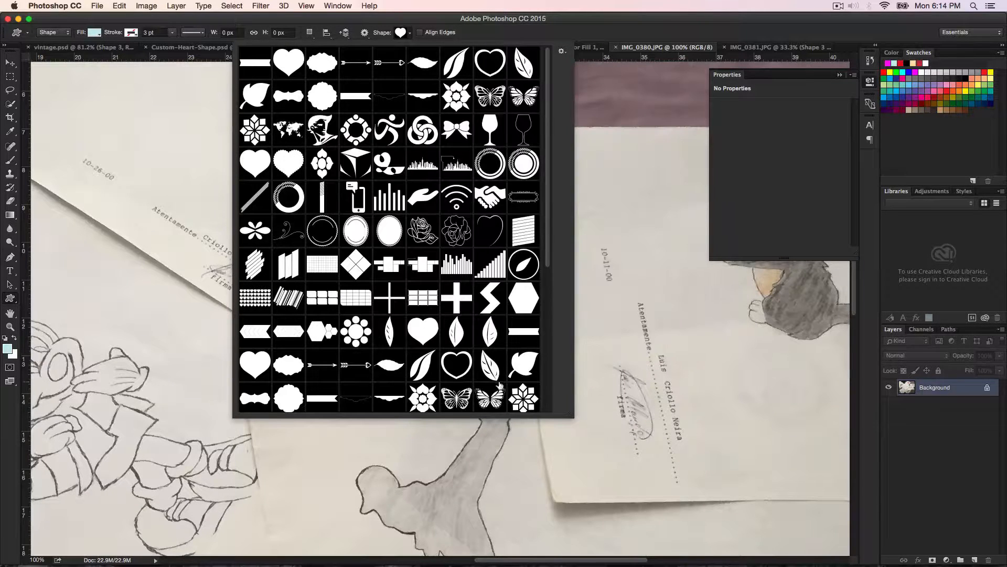
Draw the Nera-Studio-Cut-Circle 031 custom shape, about 303 × 279 px, over the right-hand drawing sheet
drag(545, 213, 552, 351)
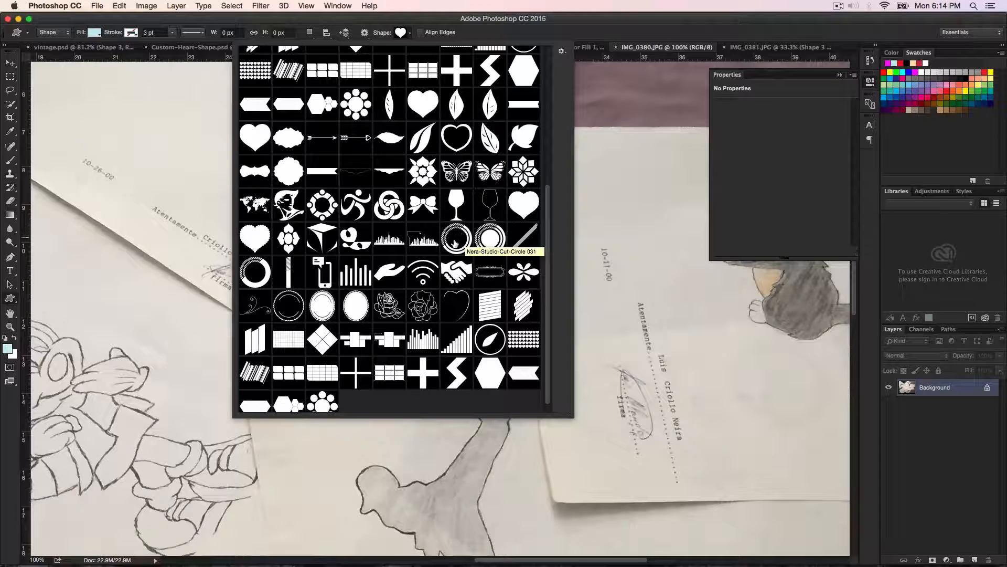
click(450, 242)
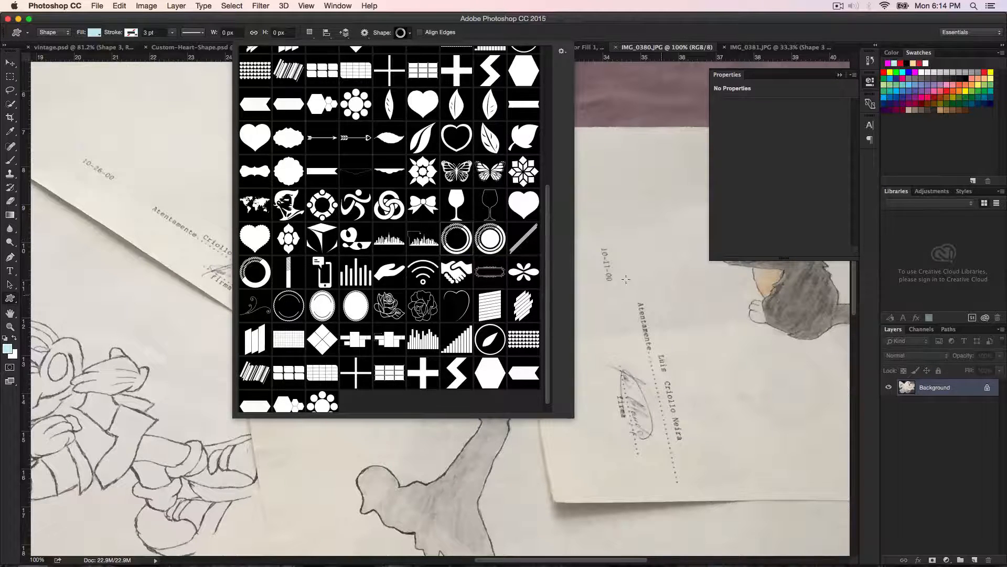
drag(624, 277, 776, 418)
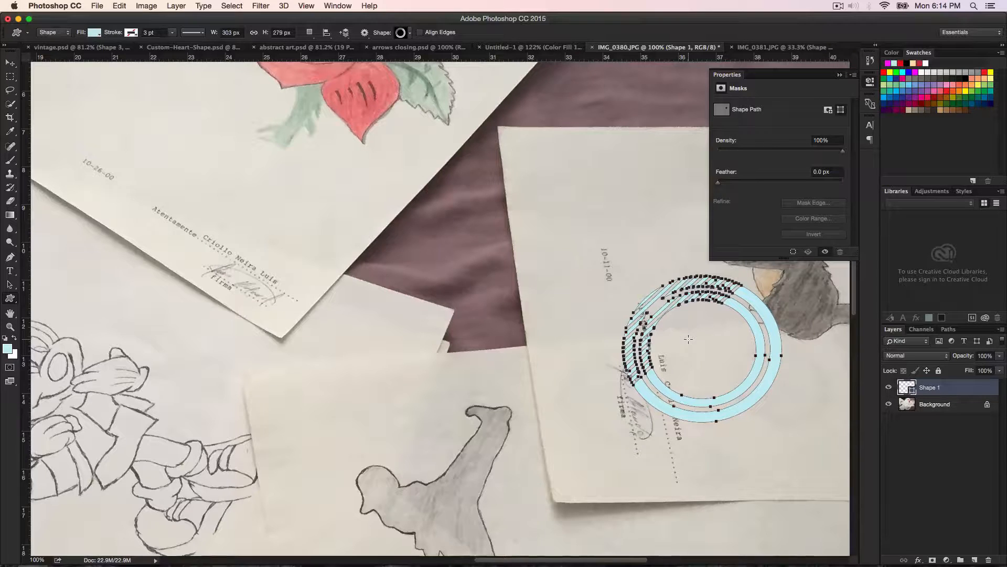
Draw the seven-bar spectrum custom shape, about 400 × 375 px, over the left part of the photo
click(410, 32)
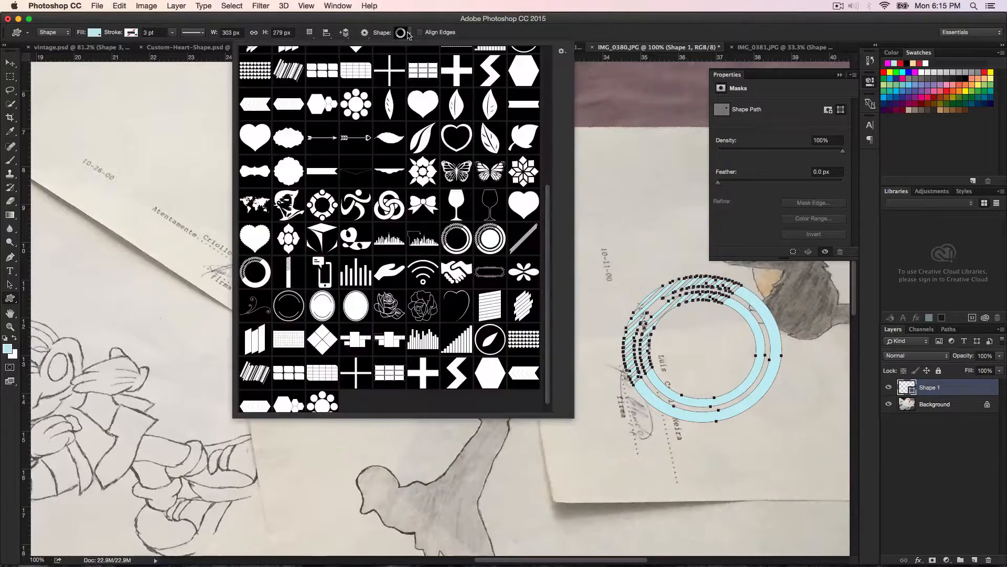
click(356, 279)
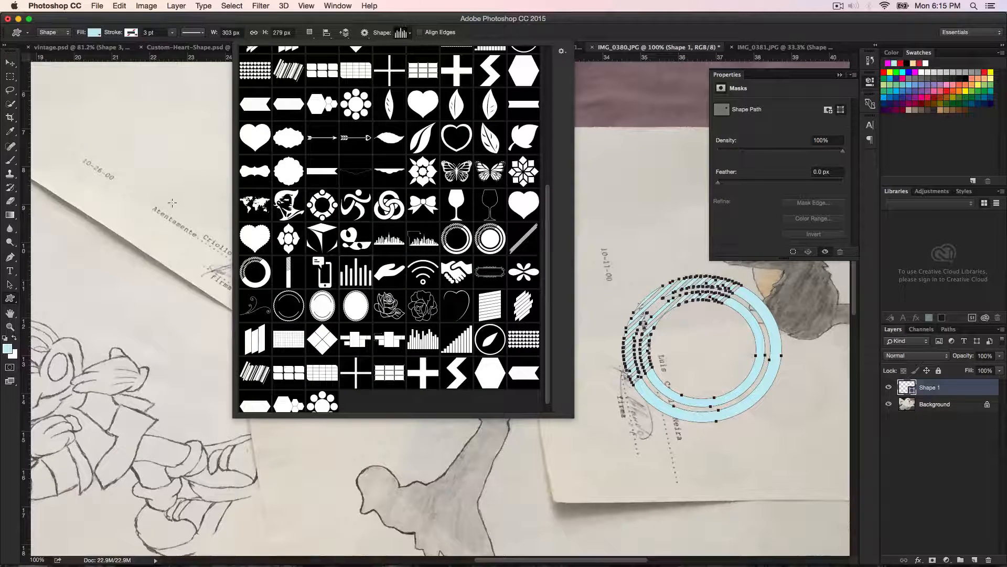
drag(172, 203, 382, 400)
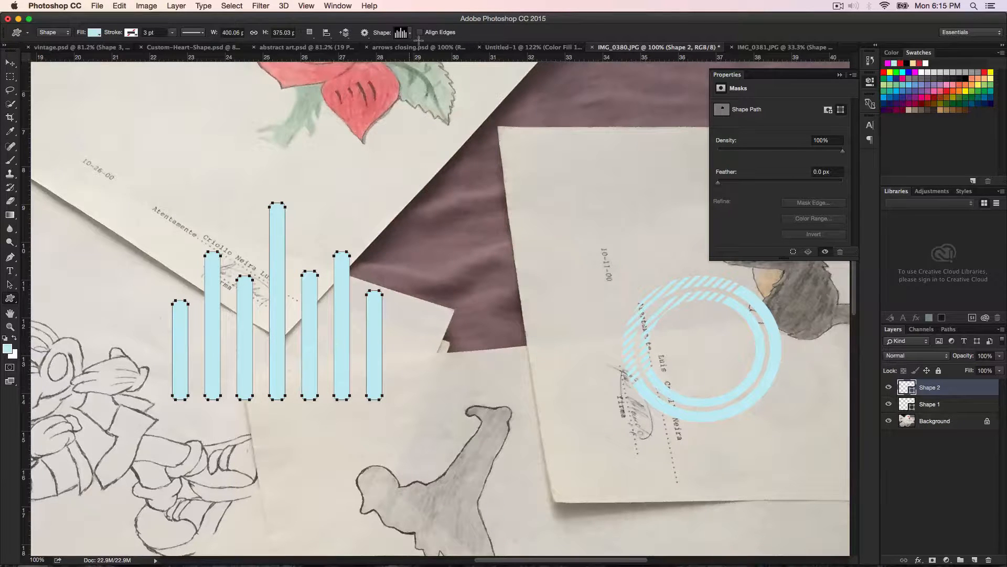
Draw the solid city skyline custom shape, about 743 × 396 px, across the spectrum bars
click(410, 35)
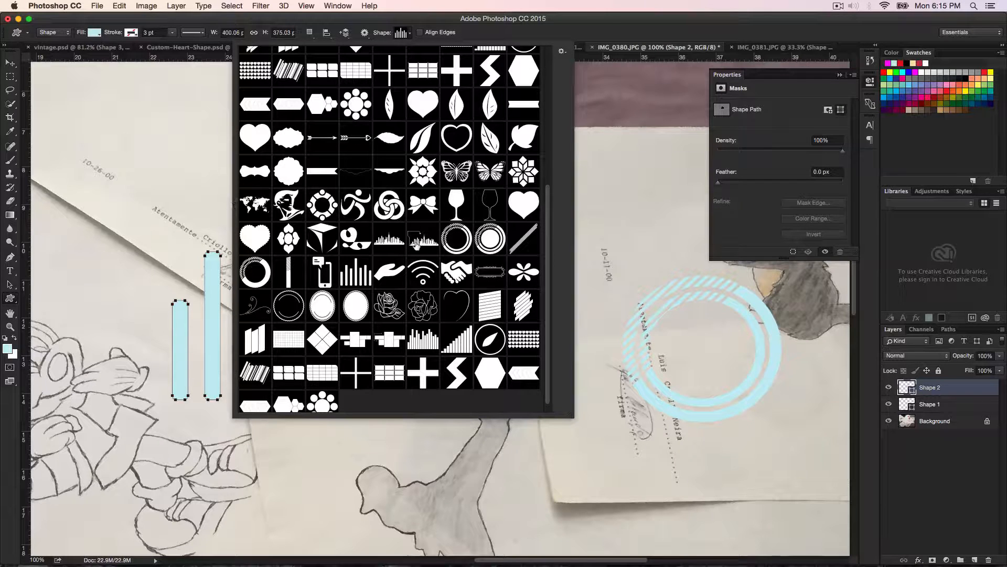
click(395, 246)
drag(178, 204, 568, 410)
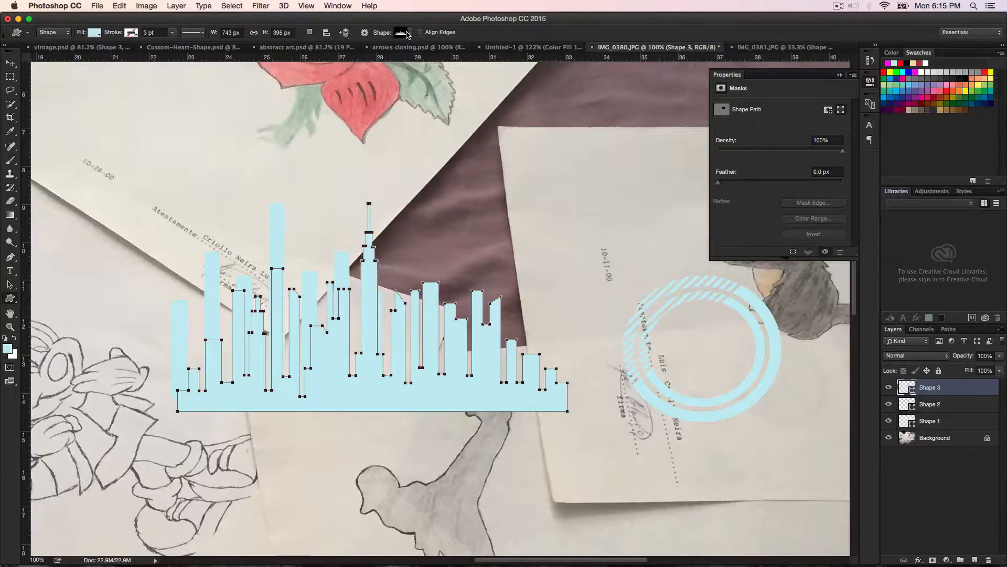
Open the custom shape library for choosing another shape
click(409, 34)
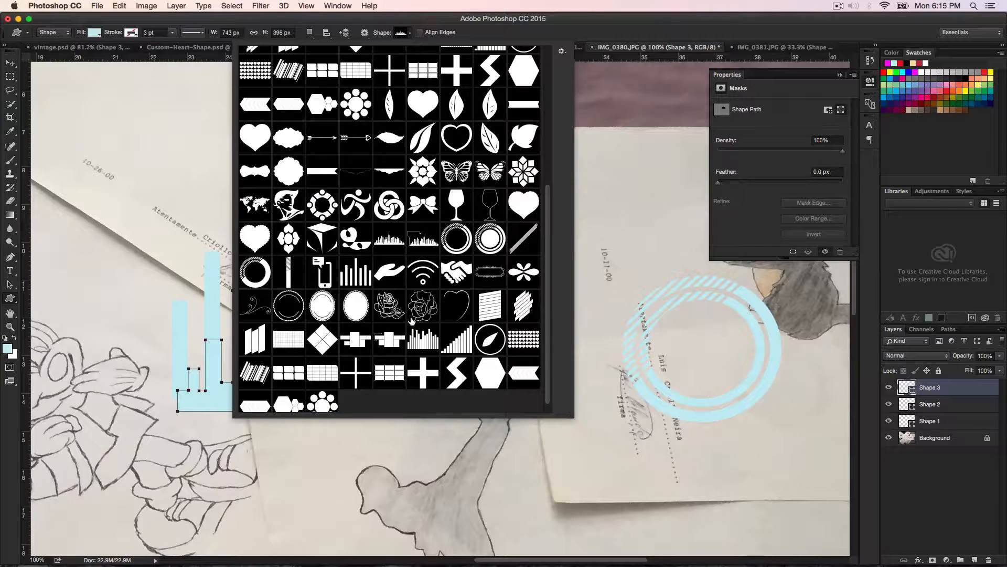